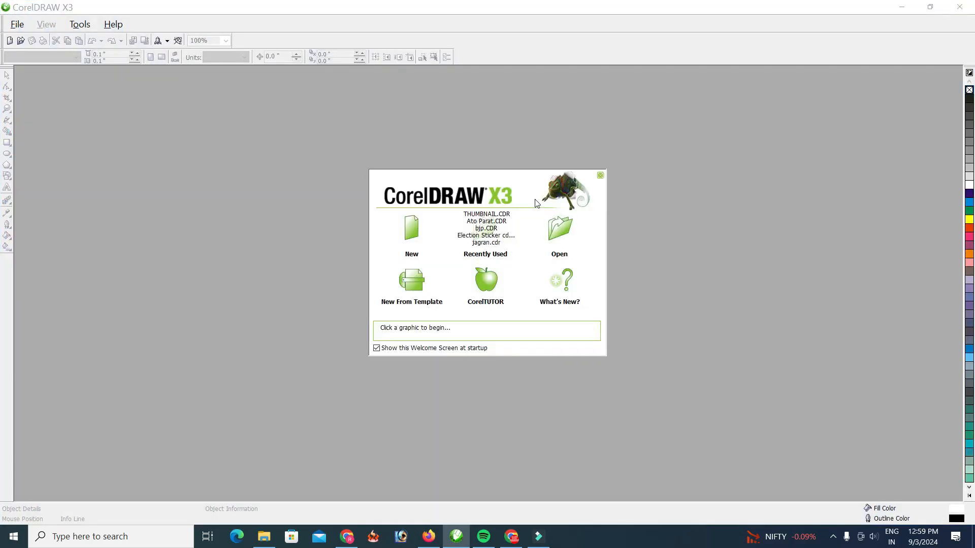
Step: Create a new blank Letter document and set the page to landscape orientation
left_click(411, 229)
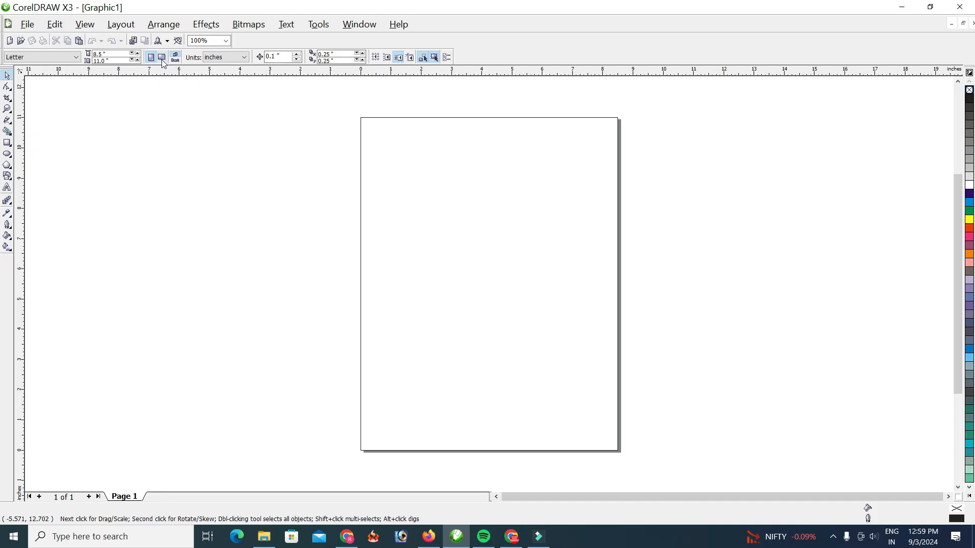
left_click(162, 57)
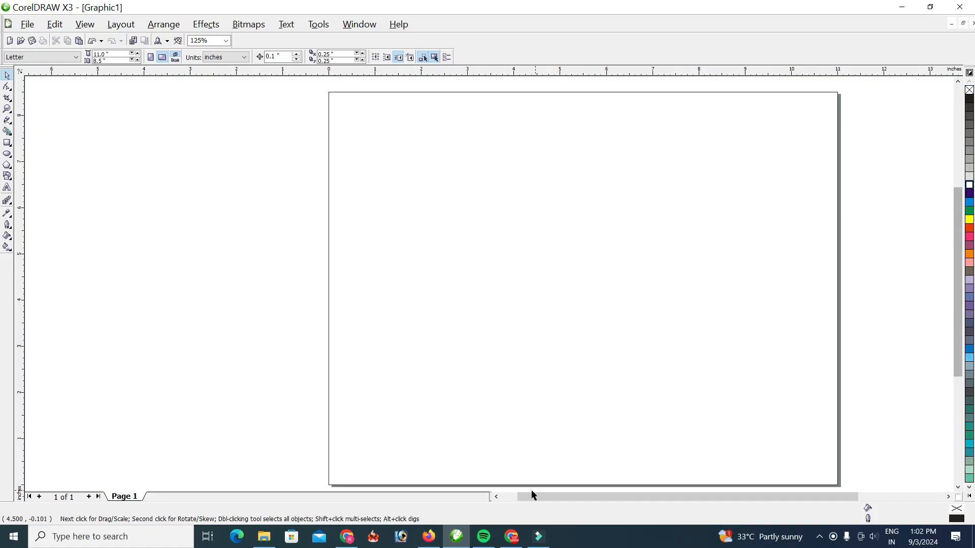
Step: Draw a circle about 1.45 inches wide in the page's lower-left corner and set its outline to 3.0 pt
left_click(7, 154)
left_click_drag(338, 429, 381, 440)
left_click(7, 76)
scroll(381, 441, "up", 1)
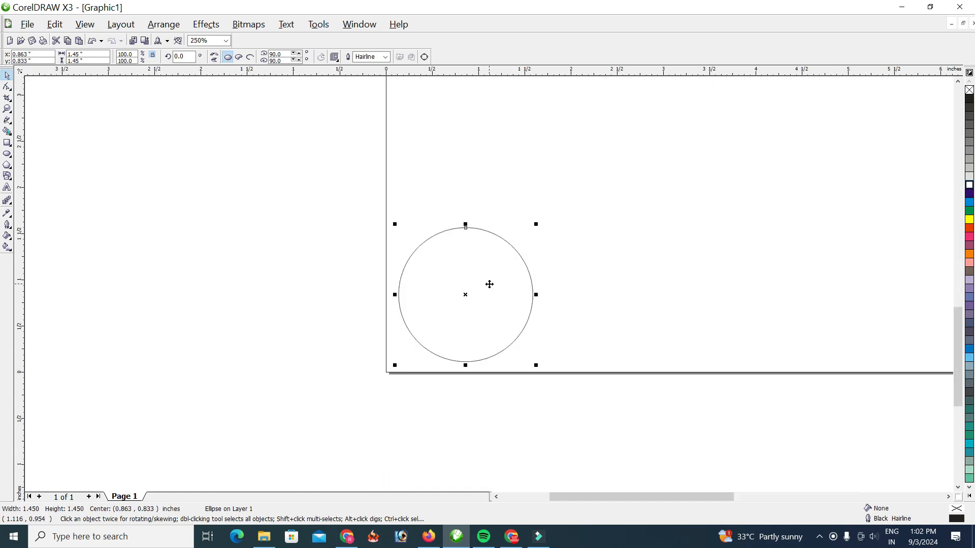
left_click(367, 57)
key("Return")
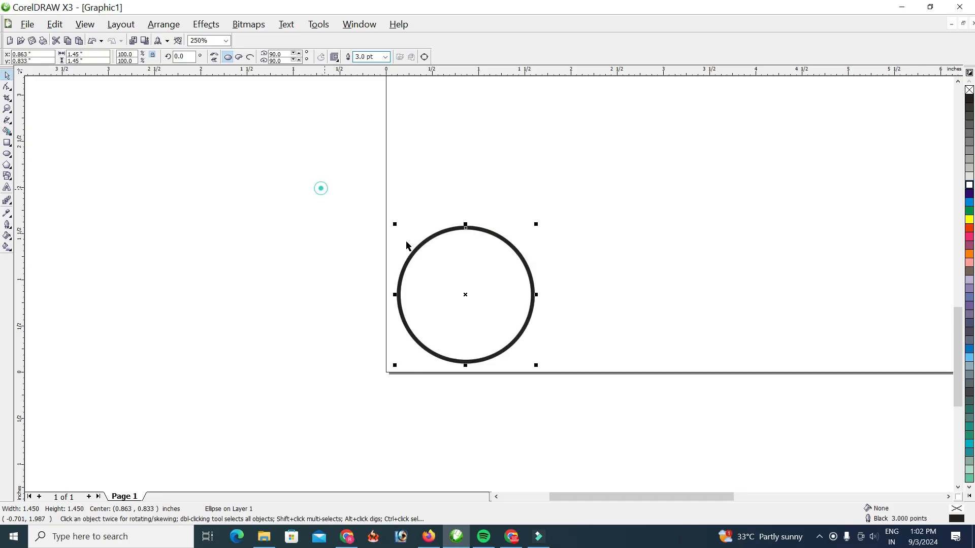
Step: Make three progressively smaller concentric duplicates inside the circle, the first about 1.057 inches wide and evenly spaced inward
left_click_drag(394, 225, 410, 246)
right_click(411, 246)
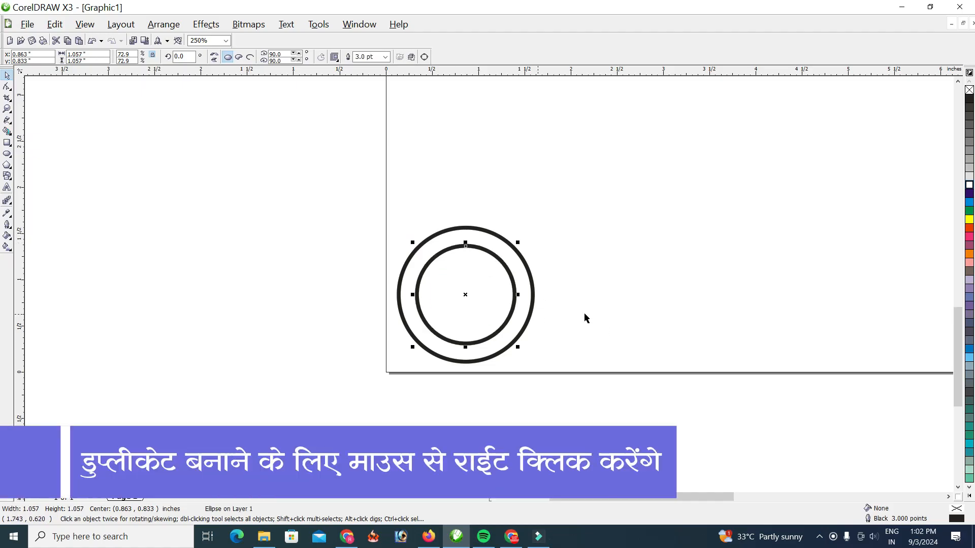
key("ctrl+d")
key("ctrl+d")
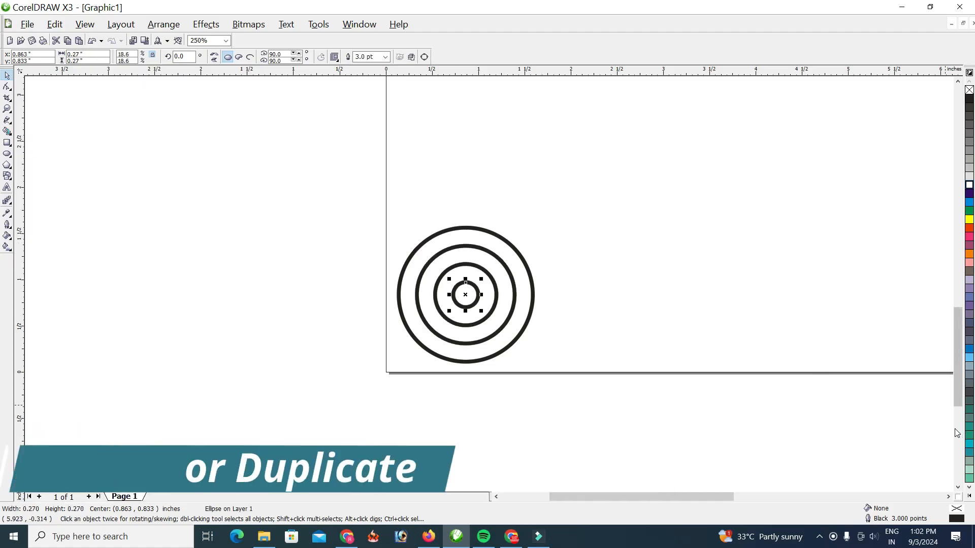
Step: Fill all four concentric circles with white and give them a red outline
left_click(335, 285)
left_click_drag(381, 217, 545, 387)
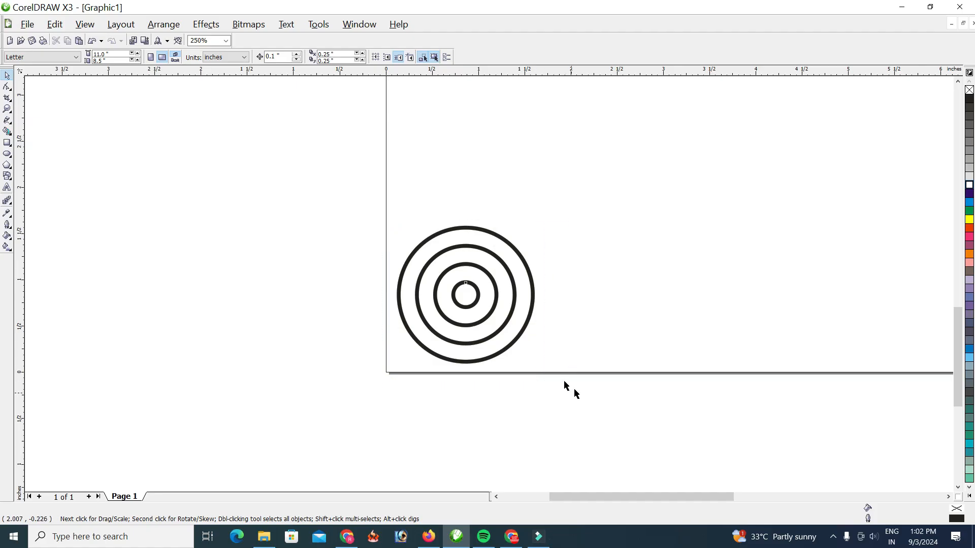
left_click(969, 219)
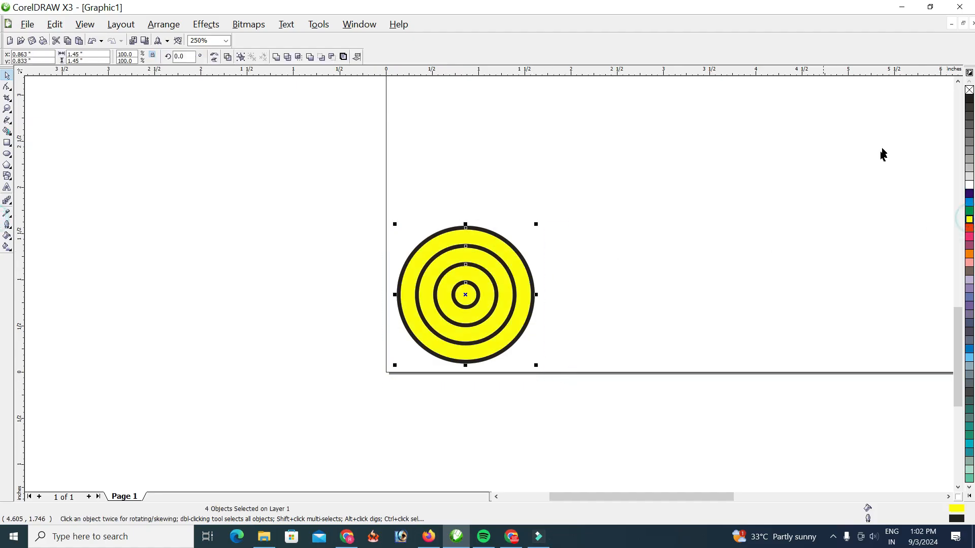
left_click(970, 186)
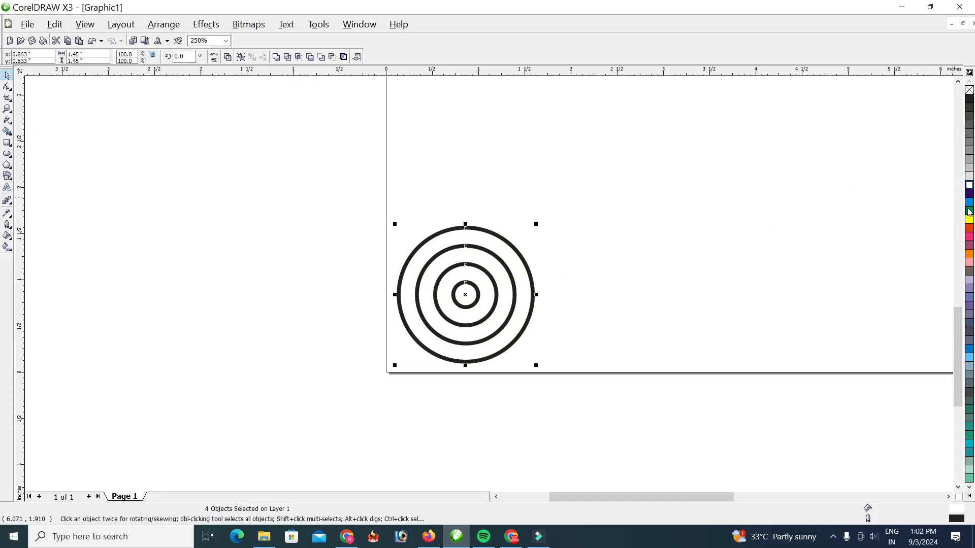
right_click(969, 228)
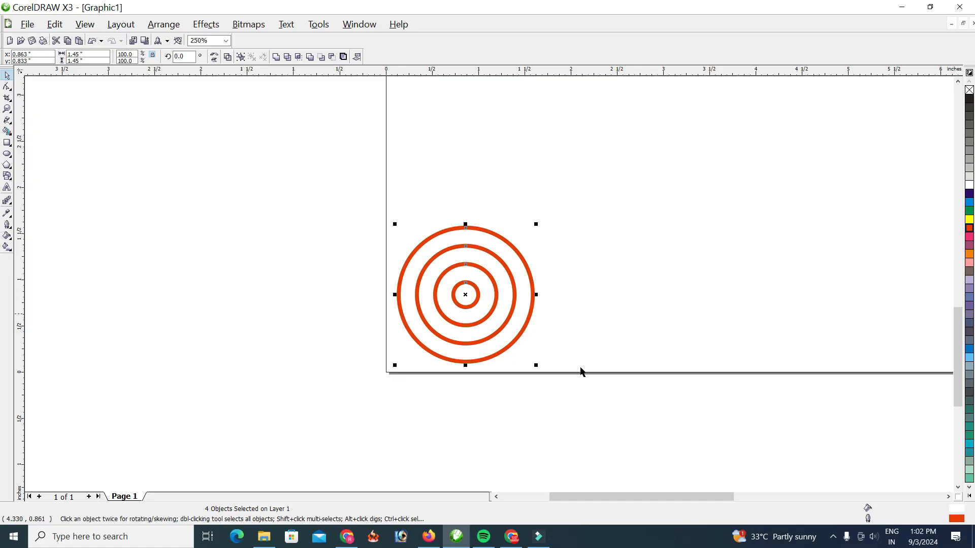
Step: Duplicate the concentric circles edge to edge horizontally, repeating until they form a row of nine sets
left_click_drag(394, 295, 671, 295)
right_click(670, 294)
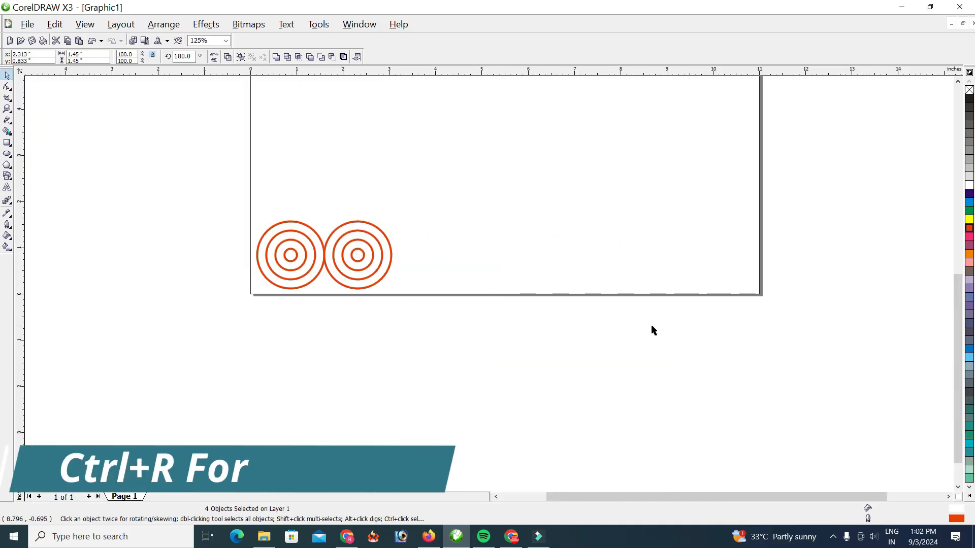
key("ctrl+r")
key("ctrl+r")
key("ctrl+r")
key("ctrl+r")
key("ctrl+r")
key("ctrl+r")
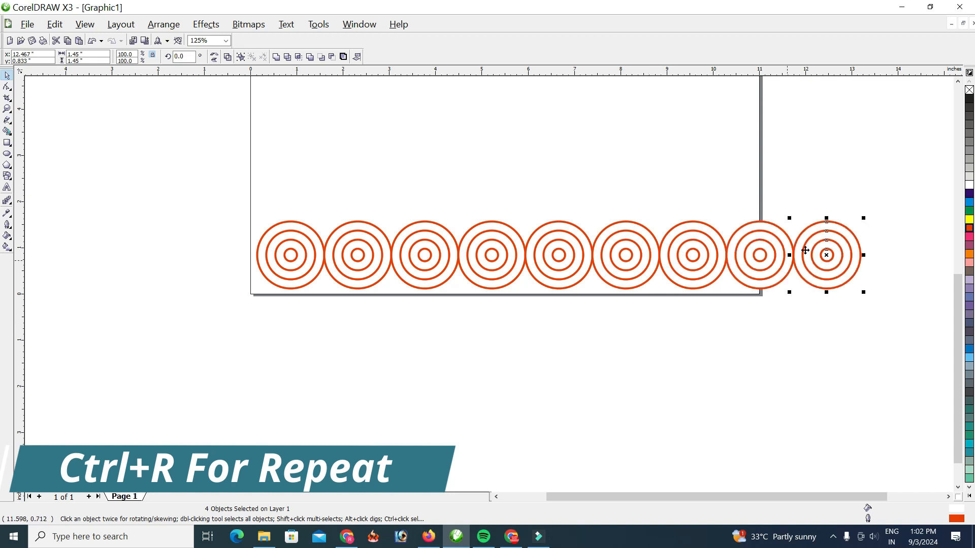
Step: Scale the whole row of circles to about 10.681 inches wide and position it along the bottom of the page
left_click_drag(889, 220, 142, 320)
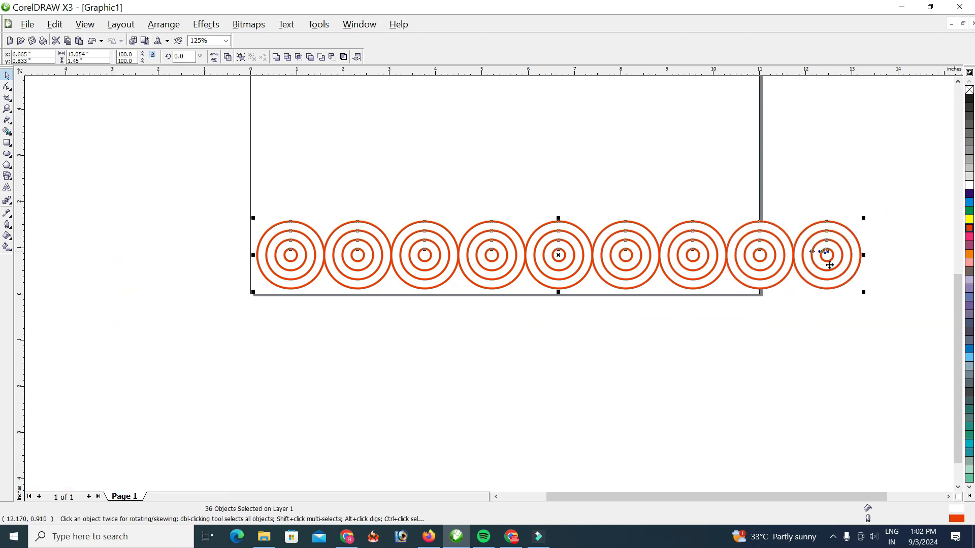
left_click_drag(865, 291, 760, 283)
scroll(457, 269, "up", 1)
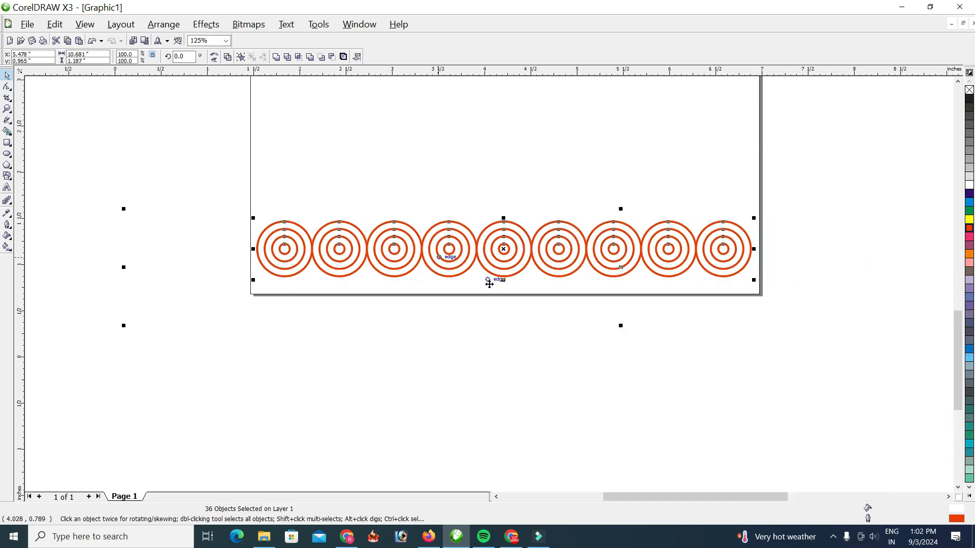
left_click_drag(496, 271, 493, 286)
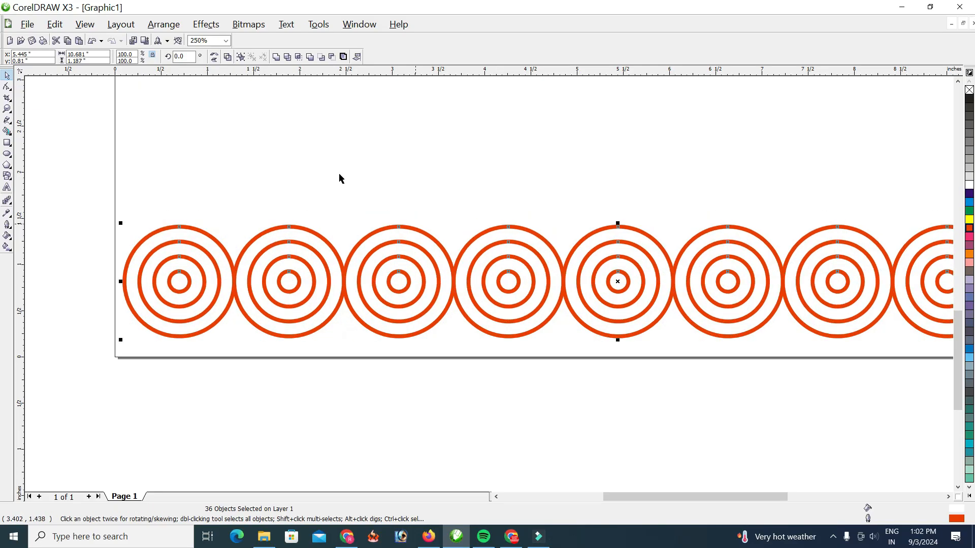
Step: Group all circles of the row into one object and select the group
left_click(241, 57)
left_click(77, 193)
left_click(219, 301)
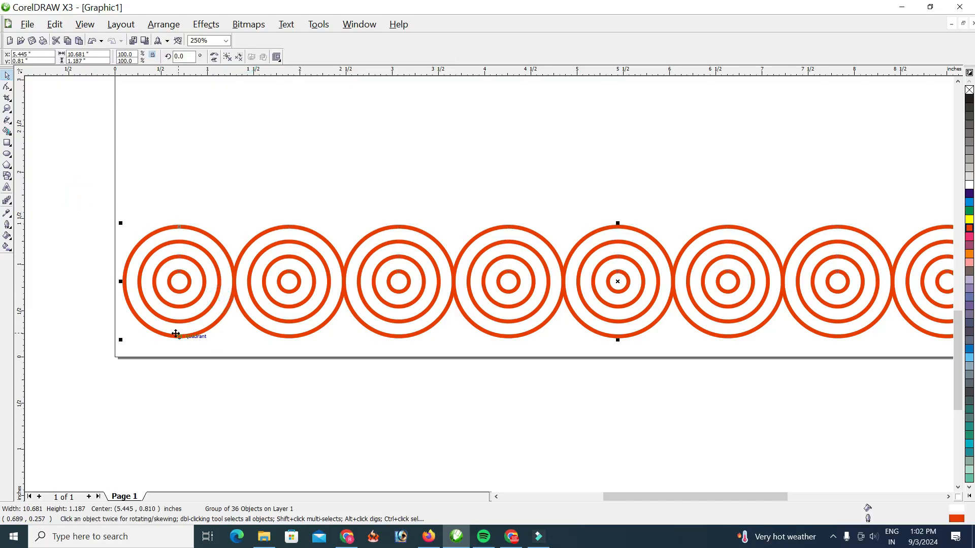
Step: Duplicate the grouped row half a circle up and to the right, and send the copy to the back of the page
left_click_drag(179, 337, 235, 282)
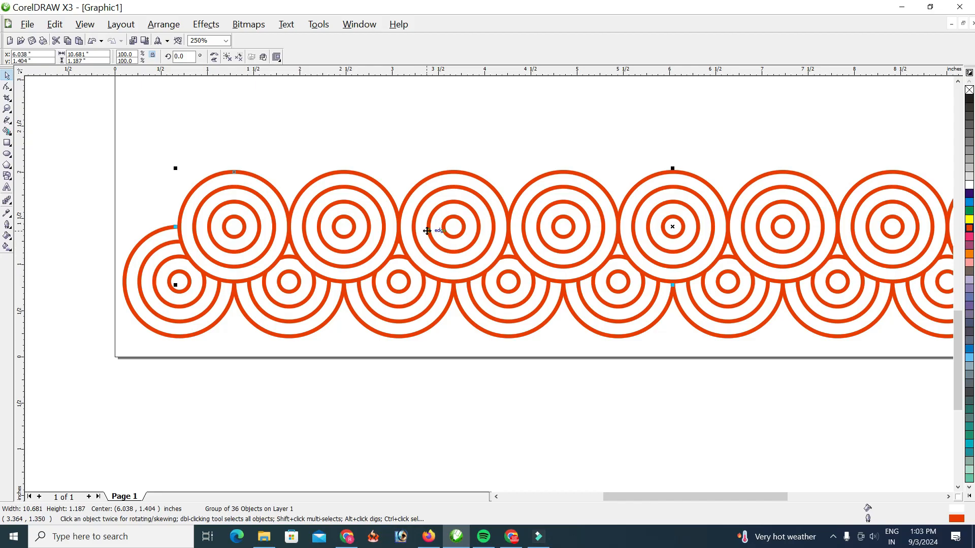
right_click(274, 227)
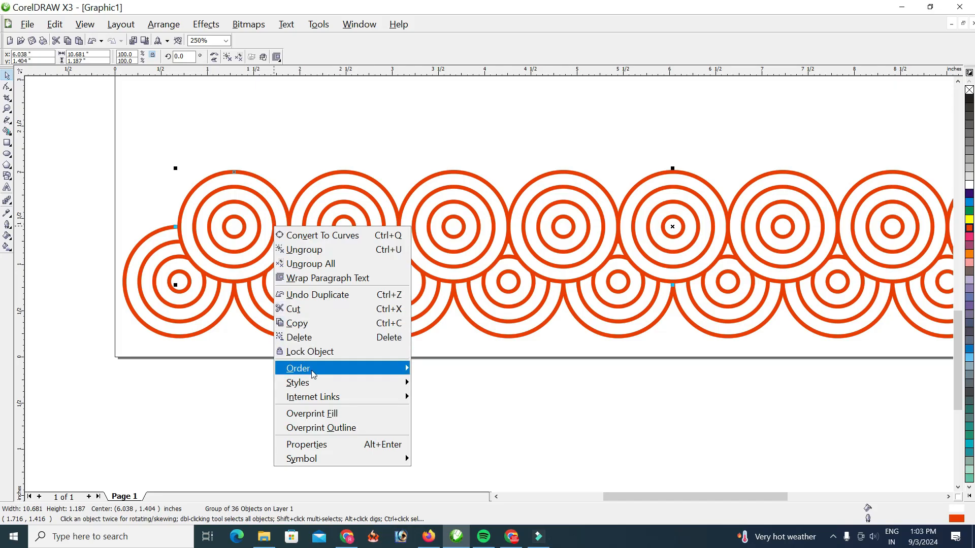
mouse_move(313, 375)
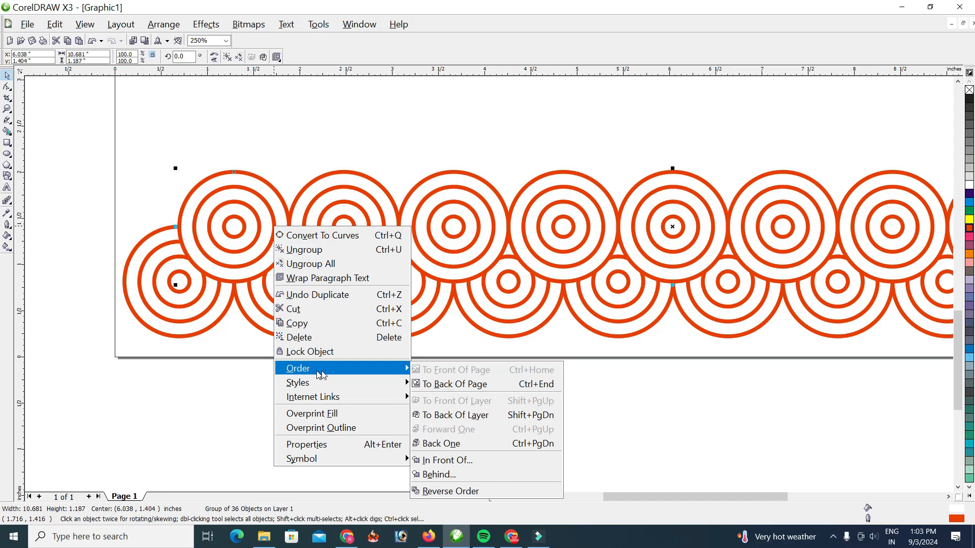
left_click(503, 385)
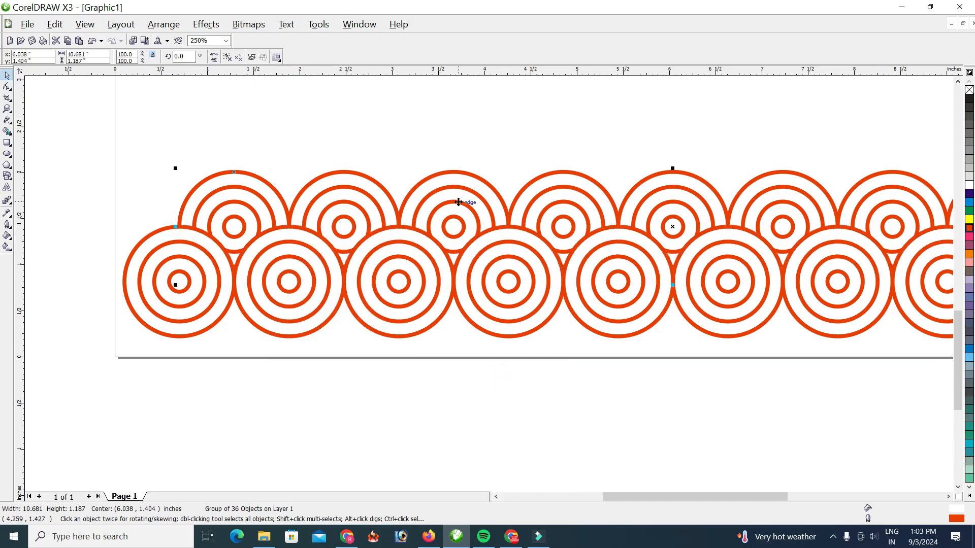
Step: Duplicate both rows one circle height straight up and send the copies to the back of the page
scroll(462, 206, "down", 2)
left_click_drag(304, 248, 877, 373)
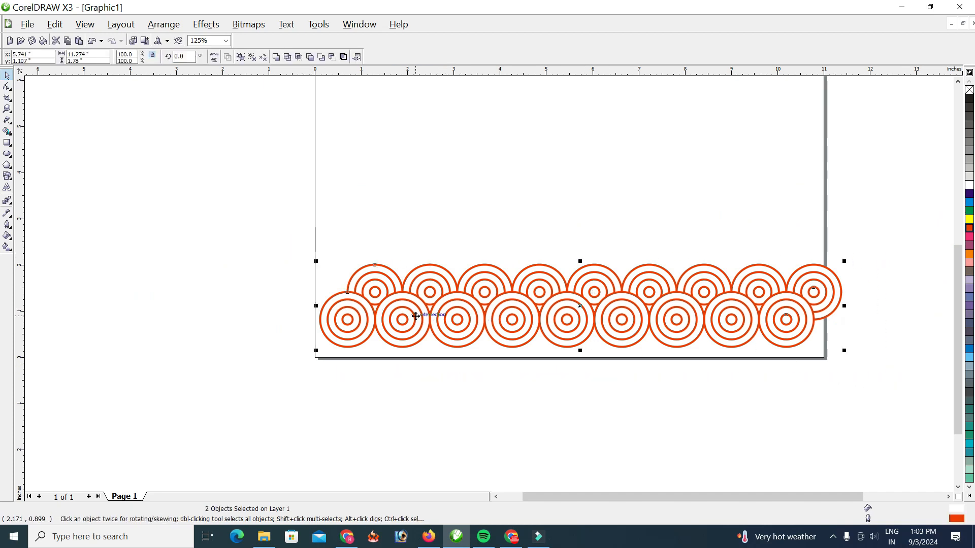
scroll(381, 337, "up", 2)
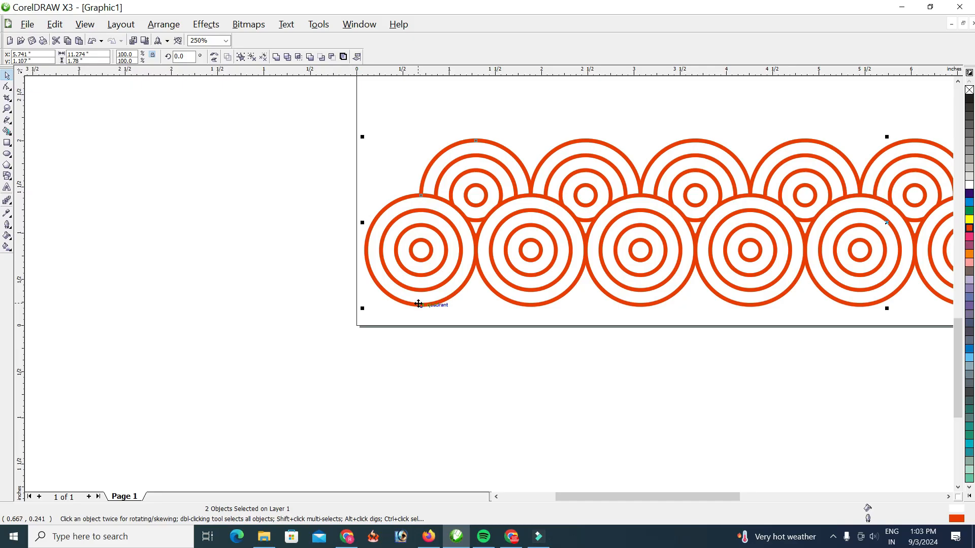
left_click_drag(419, 304, 420, 197)
right_click(420, 197)
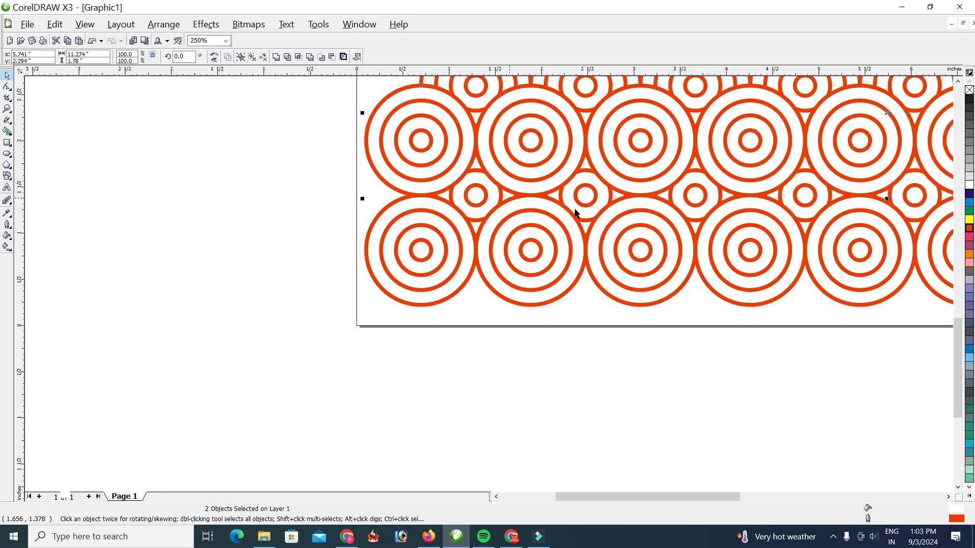
scroll(492, 280, "down", 2)
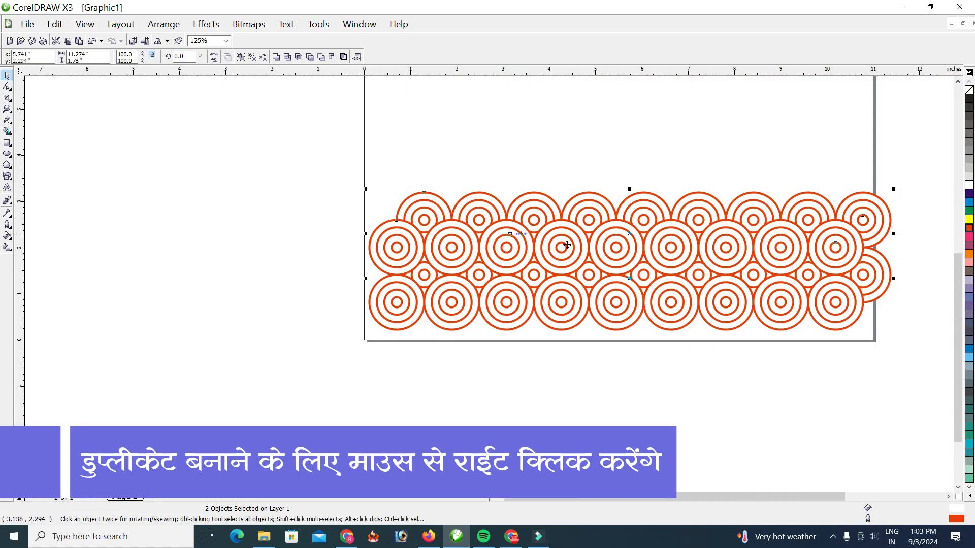
right_click(481, 216)
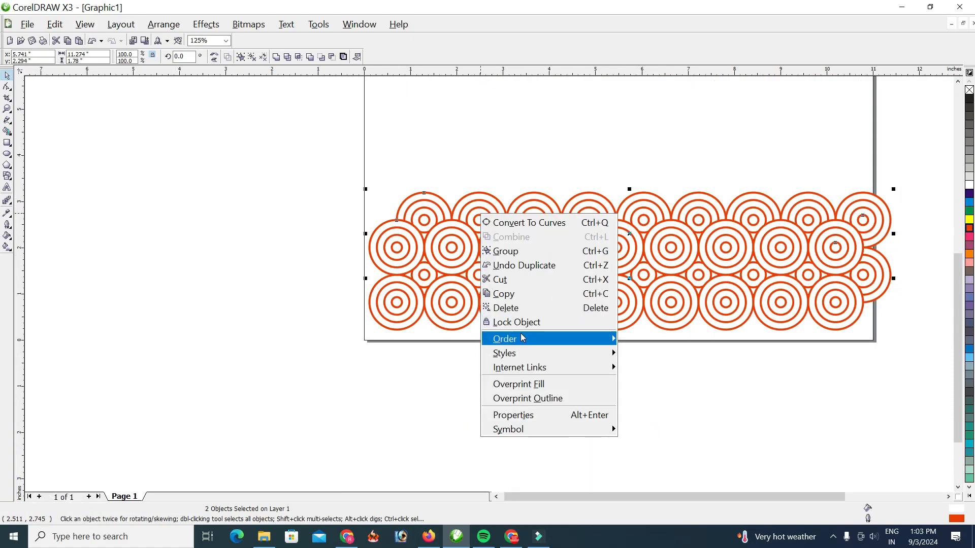
mouse_move(548, 338)
left_click(673, 355)
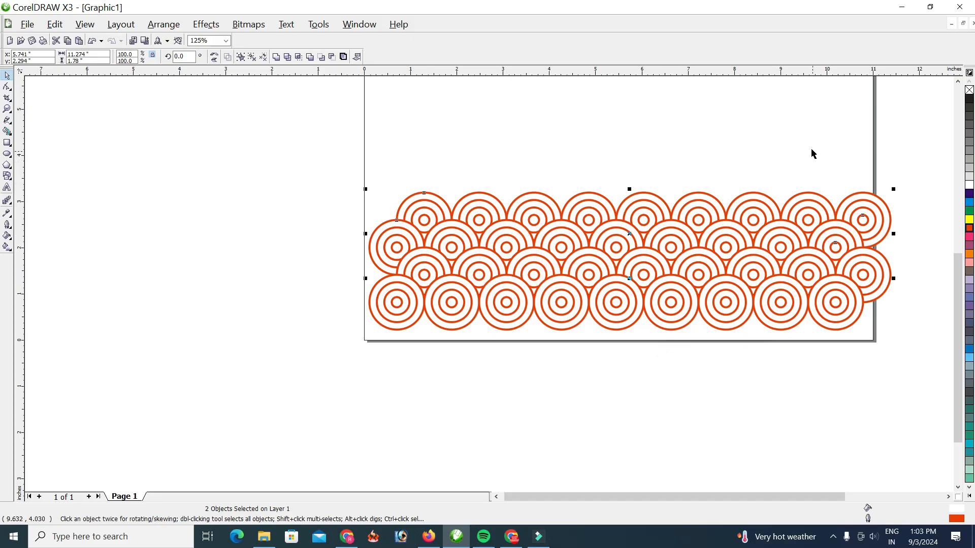
Step: Duplicate all four rows straight up so the copies continue the pattern, and send them to the back of the page
left_click_drag(348, 178, 931, 341)
left_click_drag(397, 330, 397, 222)
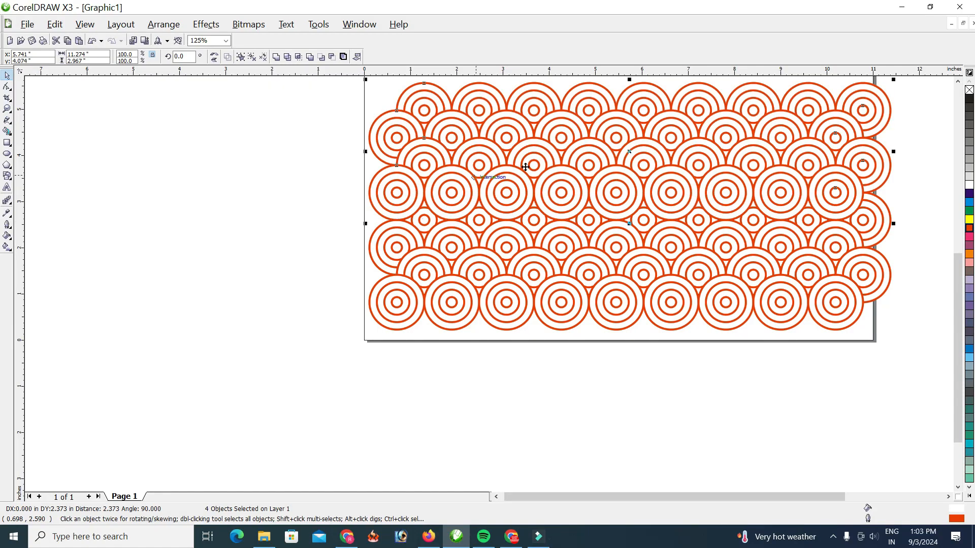
right_click(446, 186)
mouse_move(558, 311)
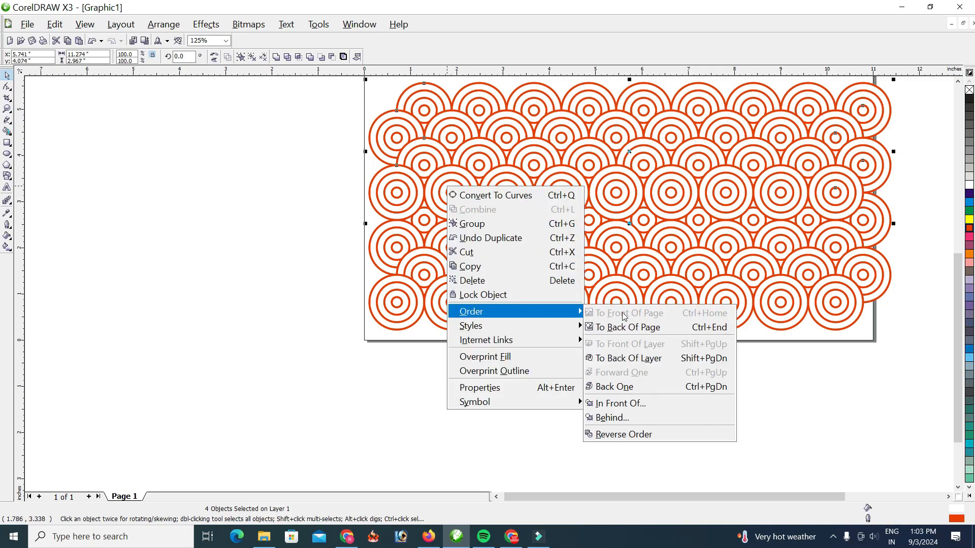
left_click(628, 328)
Step: Duplicate all eight rows upward past the page's top edge and send the copies to the back of the page
scroll(718, 195, "down", 1)
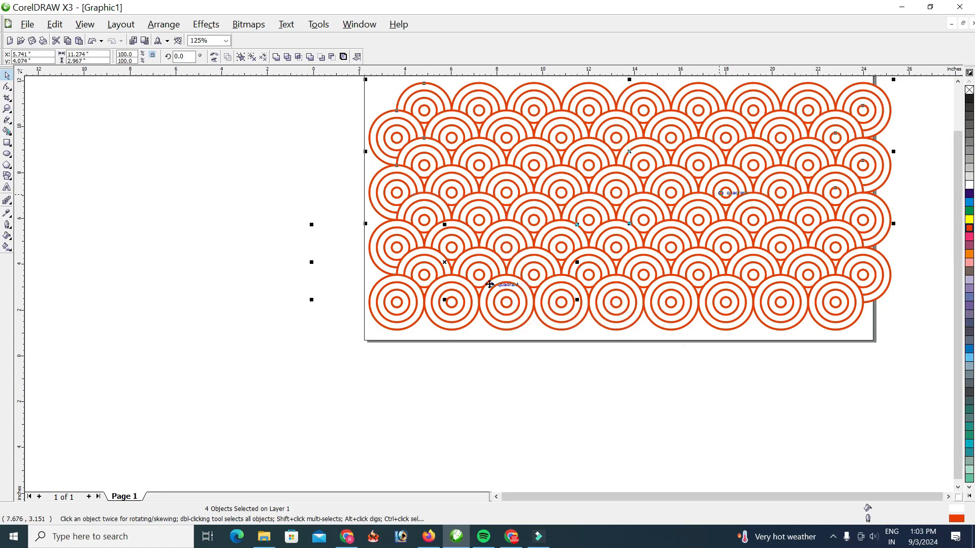
left_click_drag(300, 219, 593, 361)
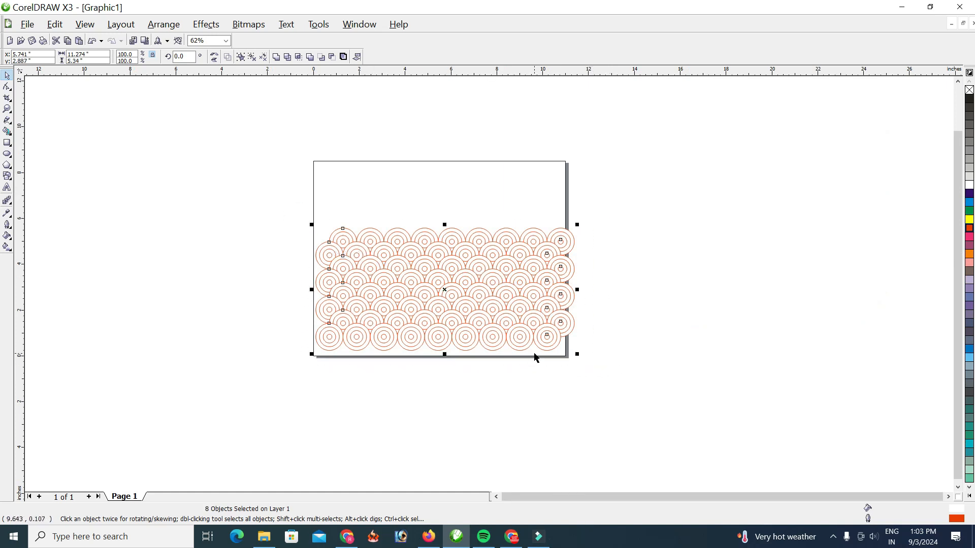
scroll(320, 330, "up", 1)
left_click_drag(335, 374, 339, 157)
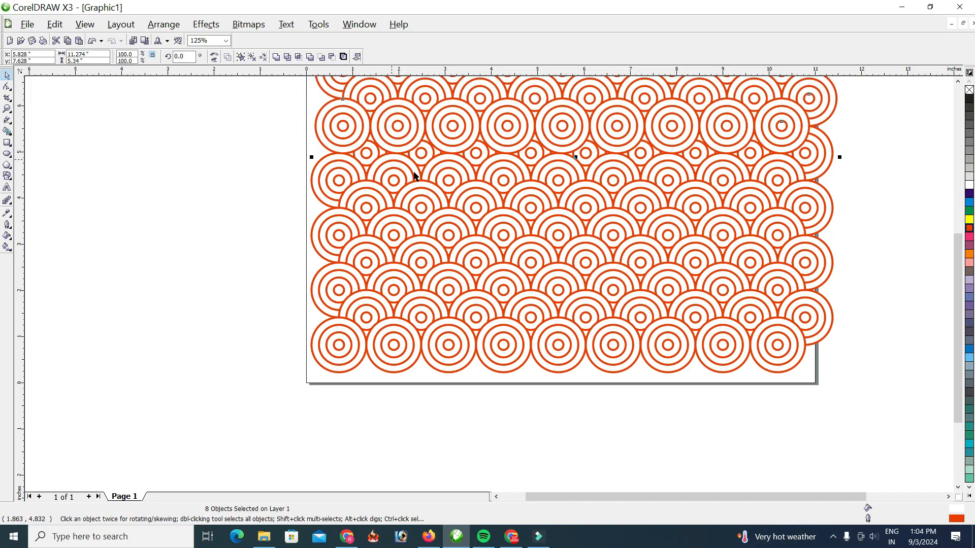
scroll(490, 288, "down", 1)
right_click(499, 237)
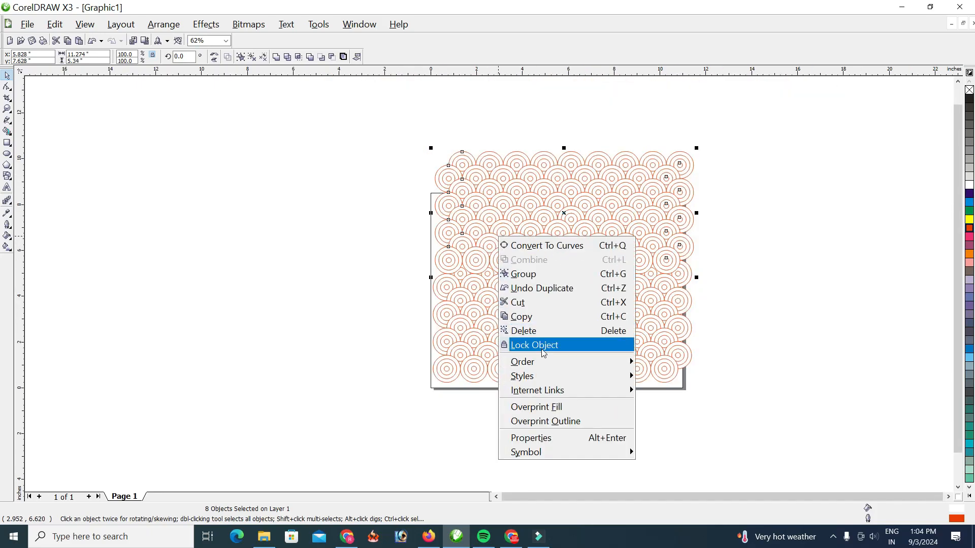
mouse_move(538, 363)
left_click(715, 378)
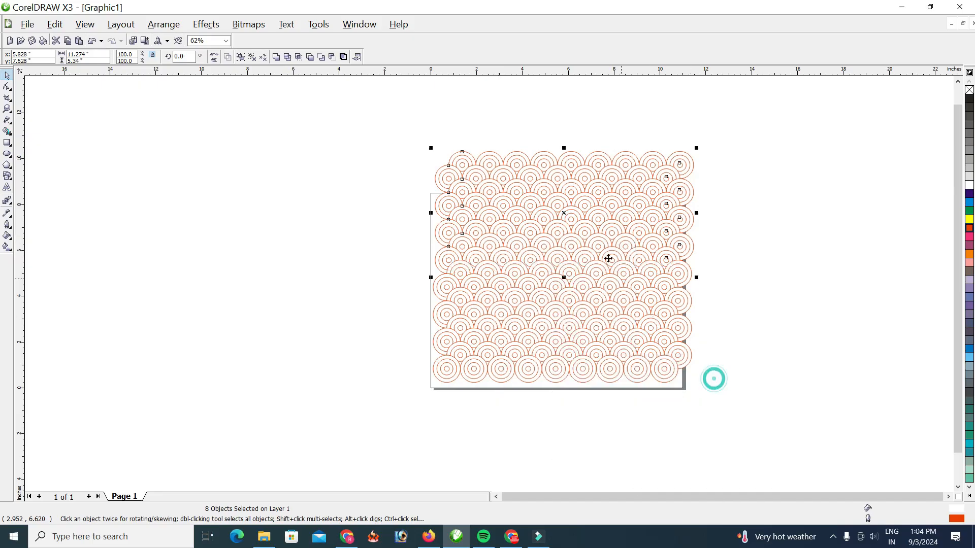
Step: Select all sixteen rows of circles and move the pattern off the page to its right side
scroll(592, 220, "up", 1)
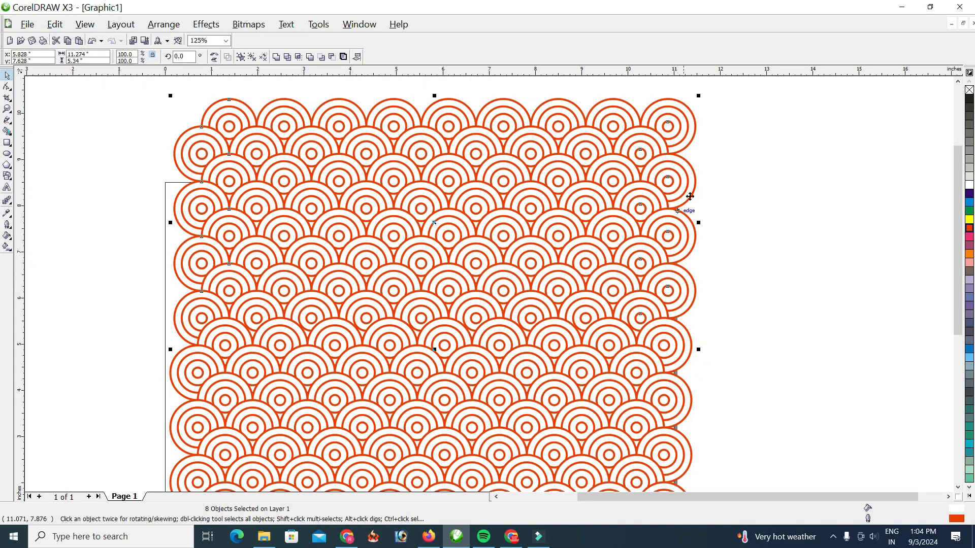
scroll(489, 284, "down", 1)
scroll(483, 279, "up", 1)
scroll(345, 284, "down", 1)
left_click_drag(284, 205, 625, 463)
left_click_drag(411, 317, 717, 296)
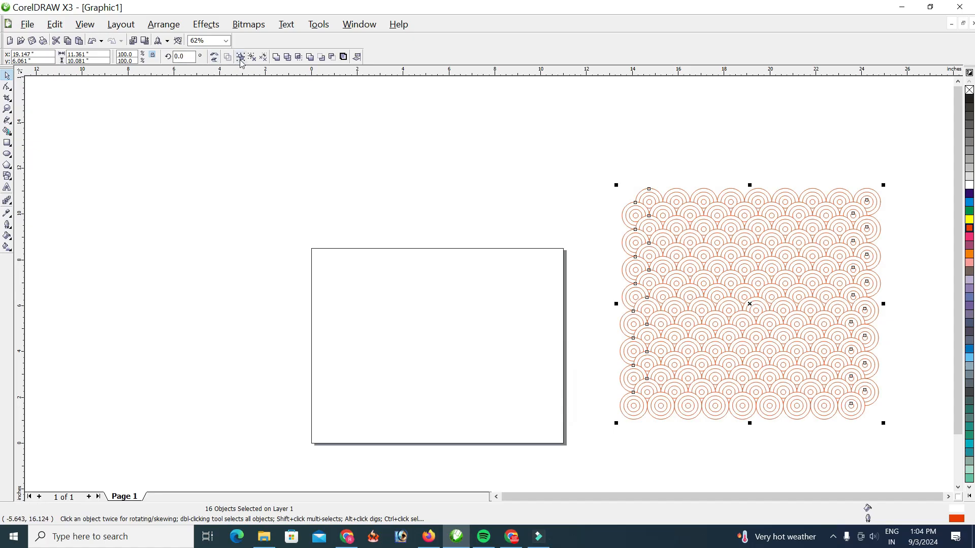
Step: Group the sixteen selected rows of circles and change the group's outline colour to green
left_click(245, 60)
left_click(583, 224)
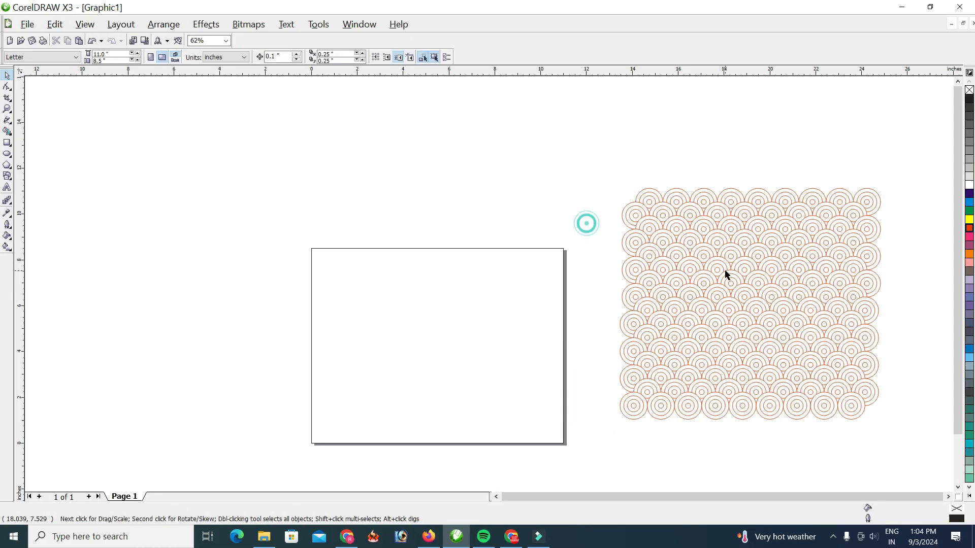
scroll(610, 284, "up", 2)
left_click(495, 301)
left_click_drag(528, 267, 473, 301)
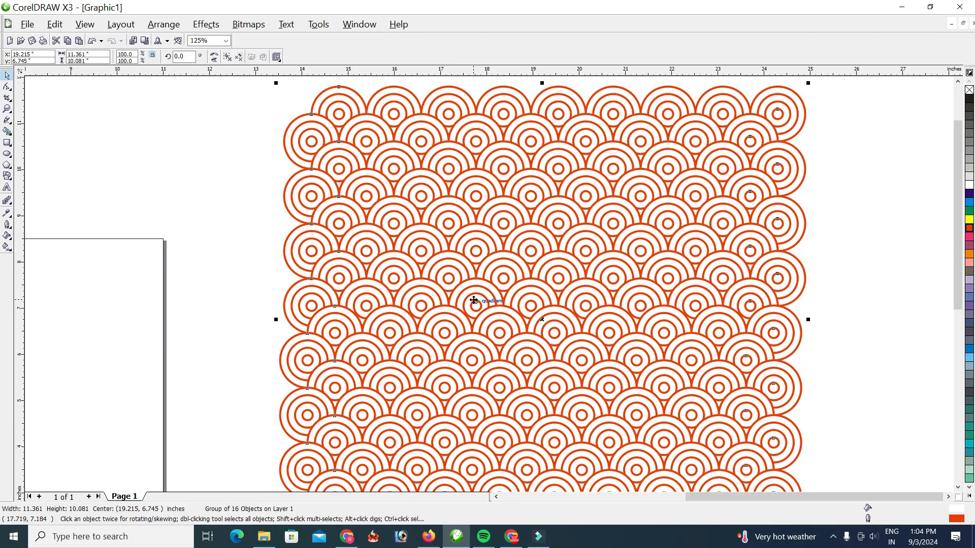
right_click(968, 211)
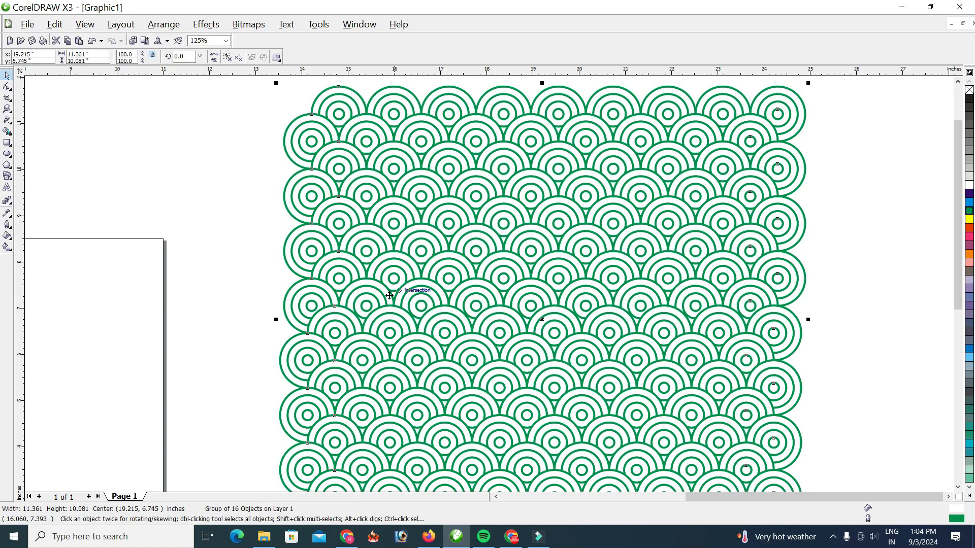
scroll(409, 310, "down", 1)
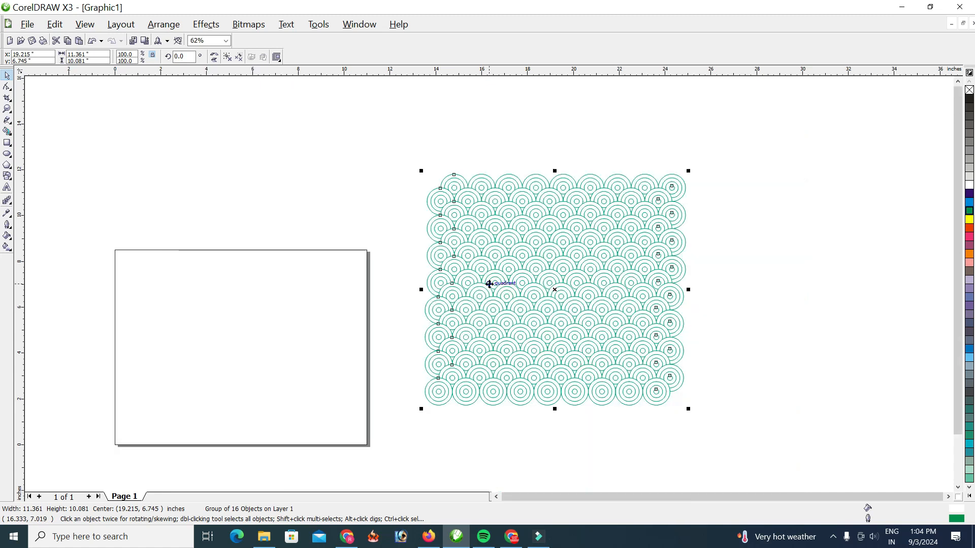
key("ctrl+z")
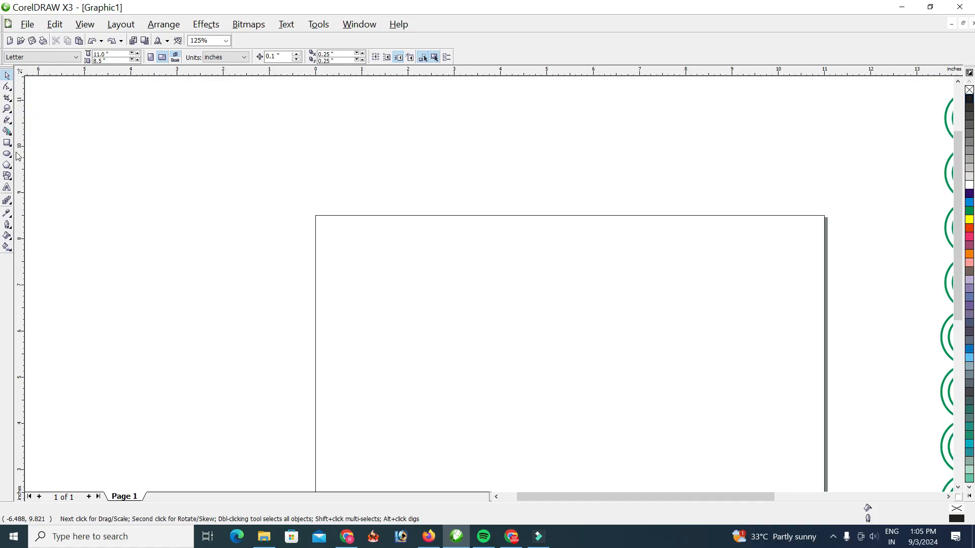
Step: Create an 11 x 8.5 in page-frame rectangle and PowerClip the green circle pattern inside it
double_click(8, 144)
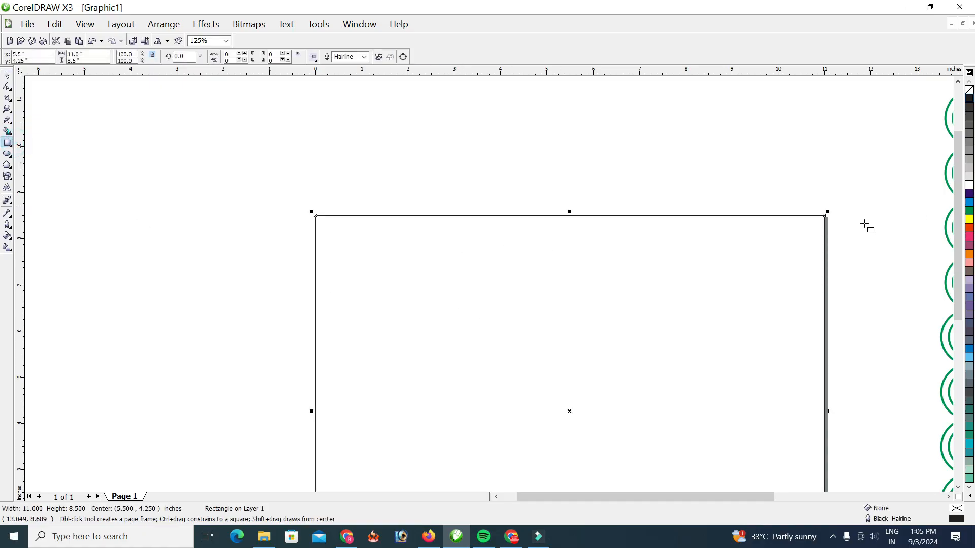
left_click(6, 76)
scroll(590, 319, "down", 1)
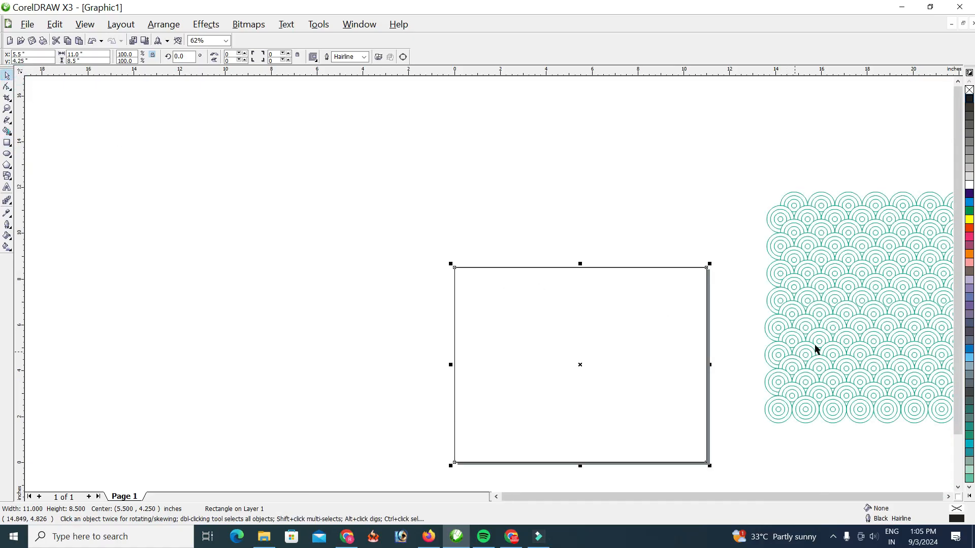
left_click_drag(837, 310, 567, 351)
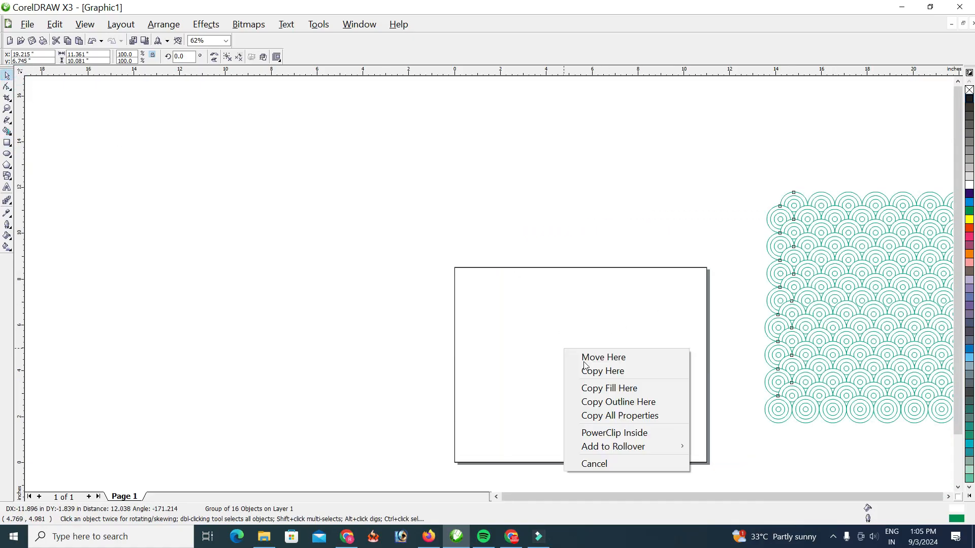
left_click(605, 432)
scroll(557, 362, "up", 1)
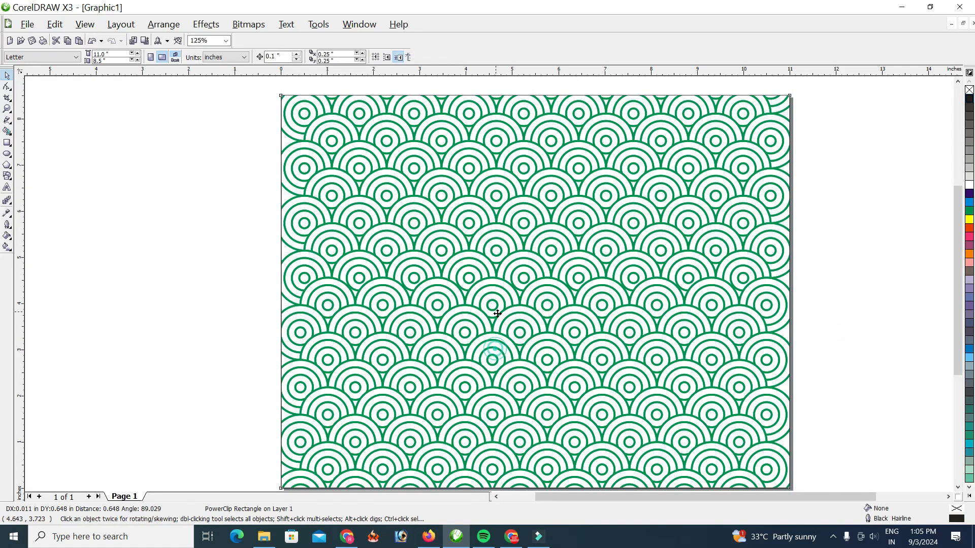
left_click_drag(499, 349, 501, 318)
key("ctrl+z")
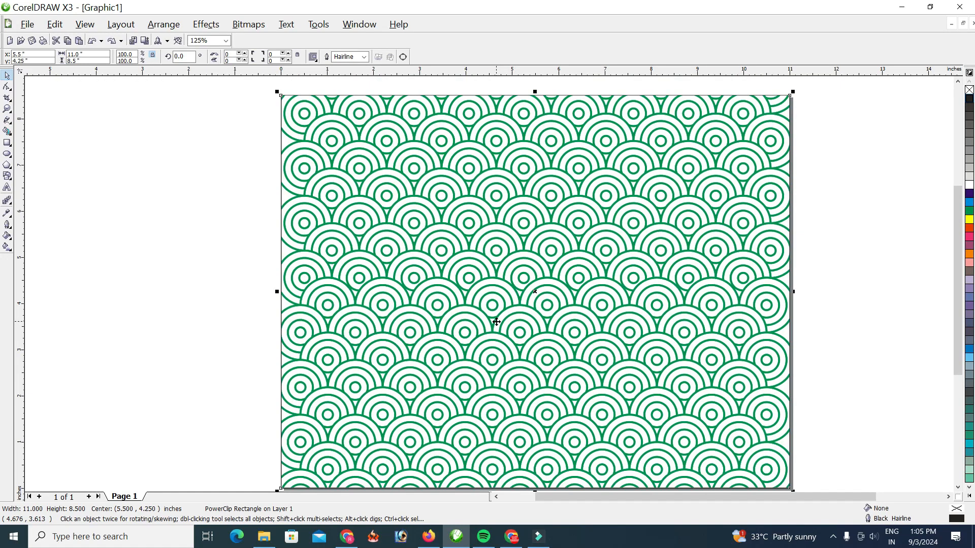
left_click(134, 157)
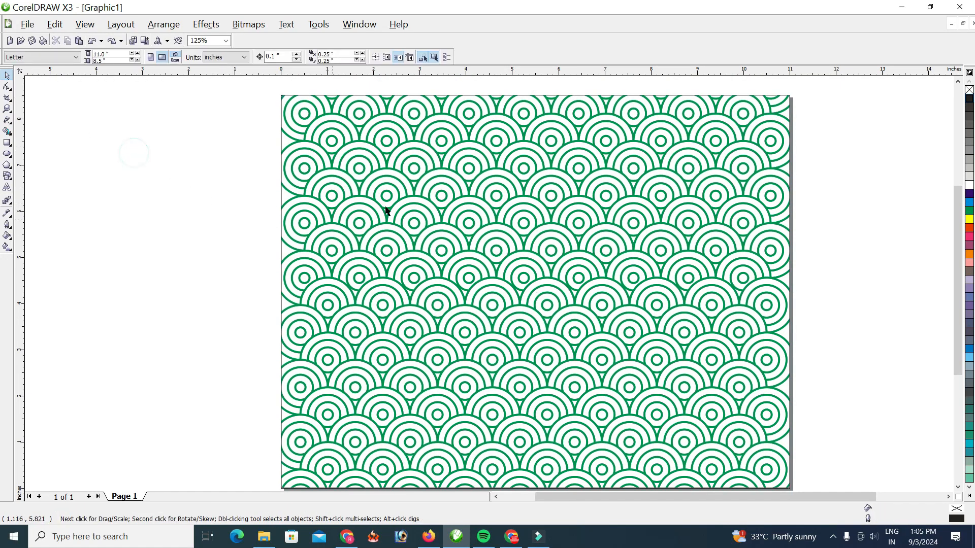
Step: Duplicate the clipped green pattern so the copy sits directly against the page's right edge
scroll(492, 294, "down", 1)
scroll(491, 294, "up", 1)
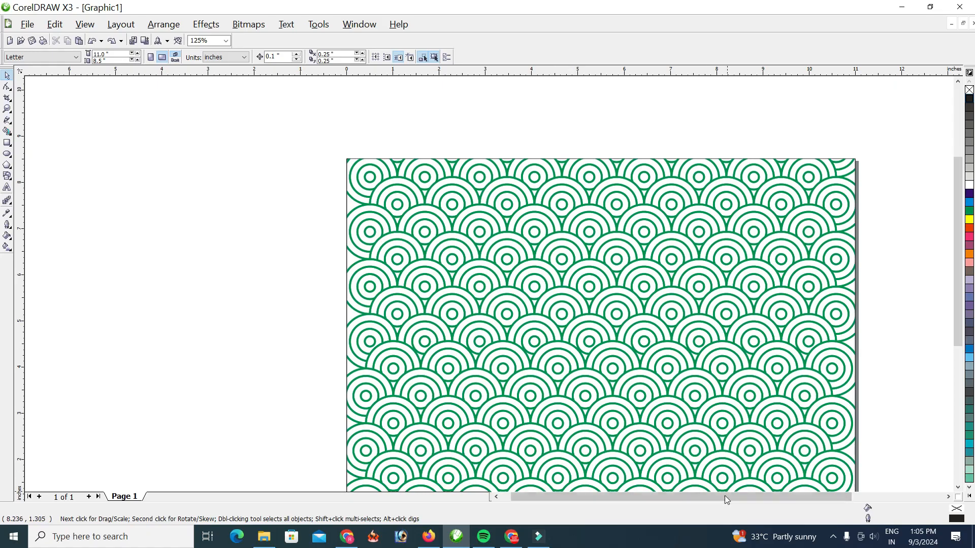
left_click_drag(727, 498, 770, 497)
left_click_drag(953, 208, 968, 236)
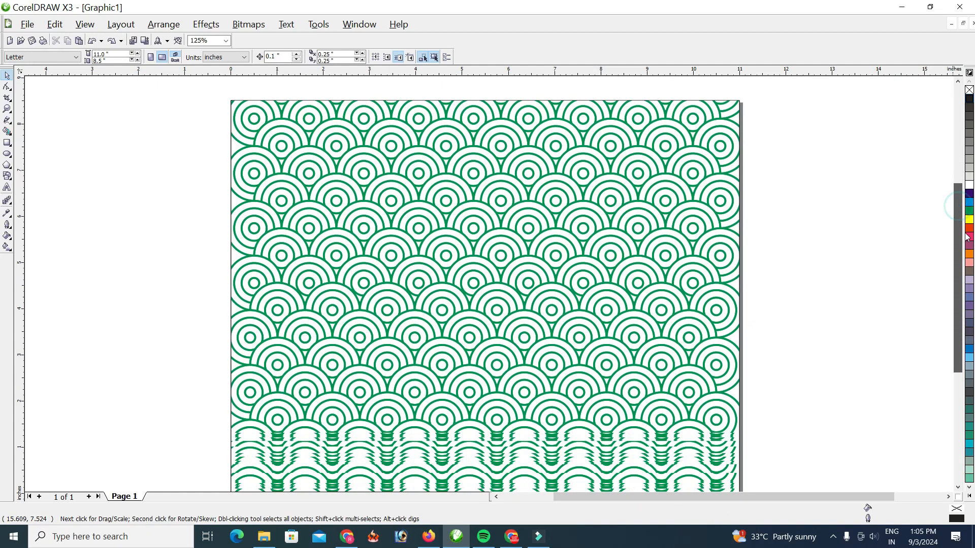
scroll(820, 220, "down", 1)
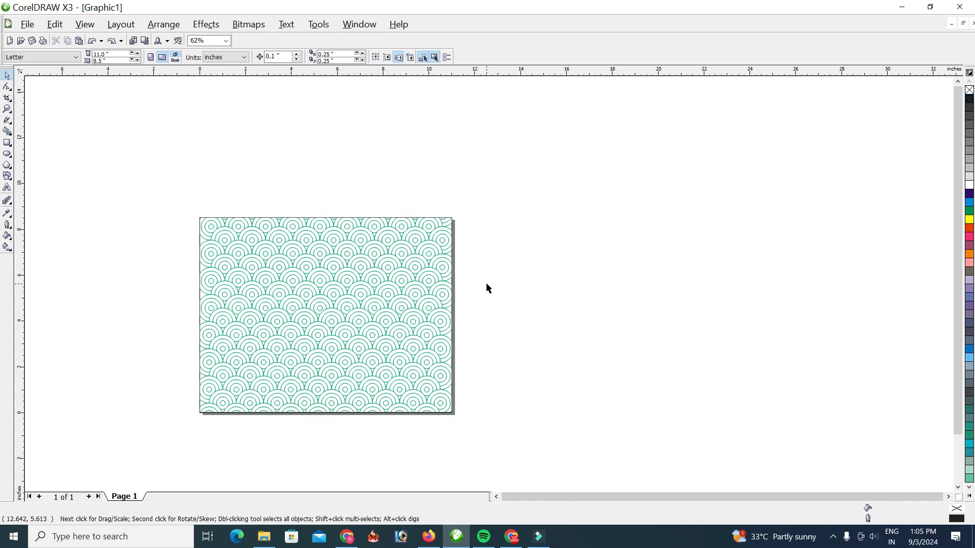
left_click_drag(164, 203, 488, 426)
left_click_drag(333, 322, 592, 329)
right_click(592, 329)
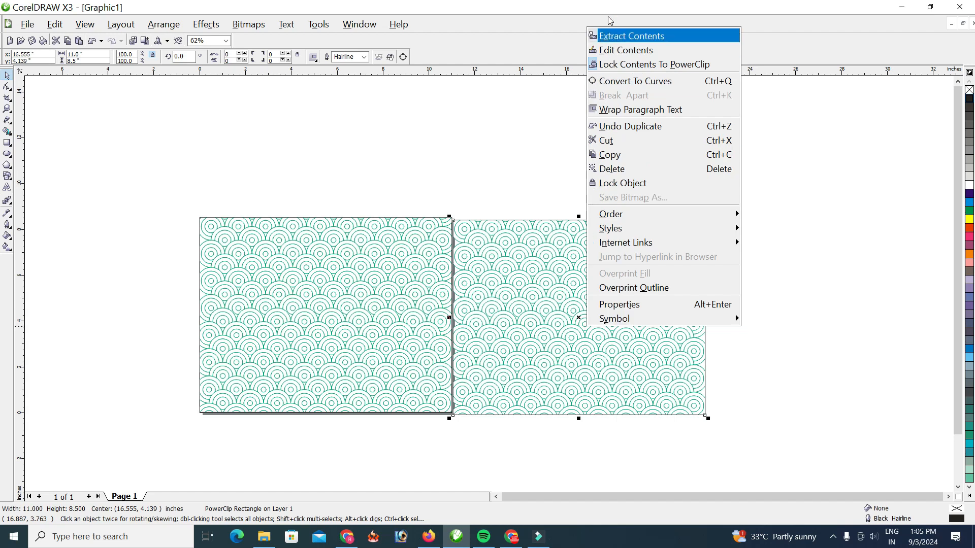
left_click(577, 14)
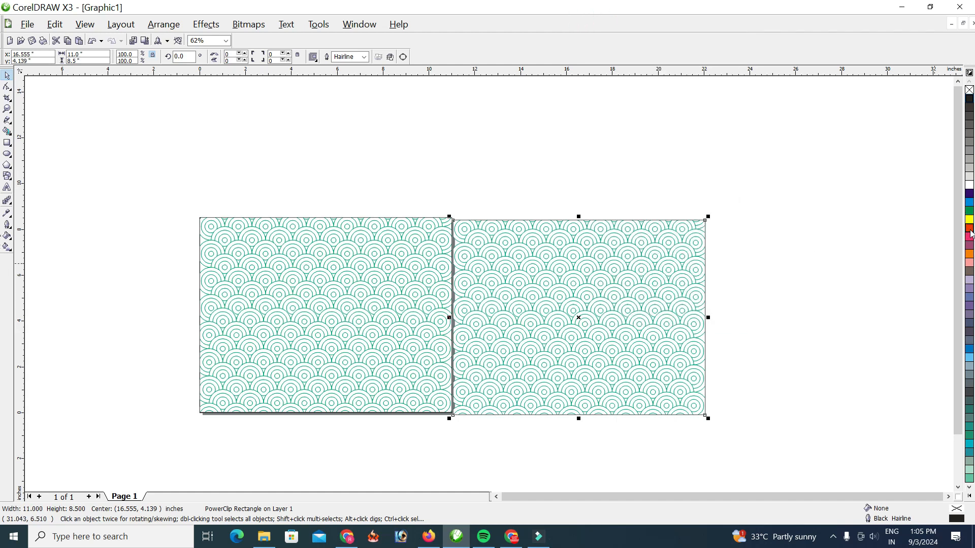
Step: Try to recolour the duplicated pattern by applying a red fill to its PowerClip frame
left_click(969, 229)
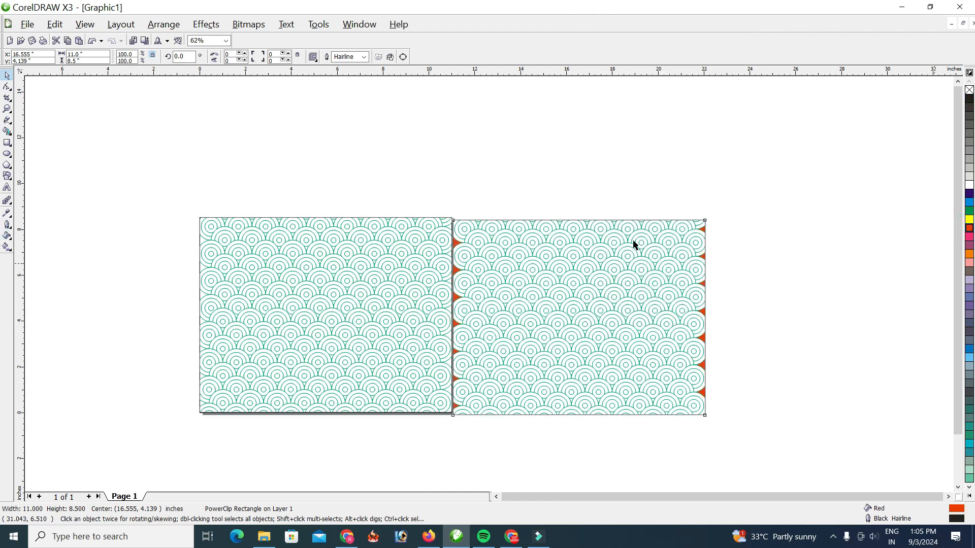
key("ctrl+z")
left_click(630, 261)
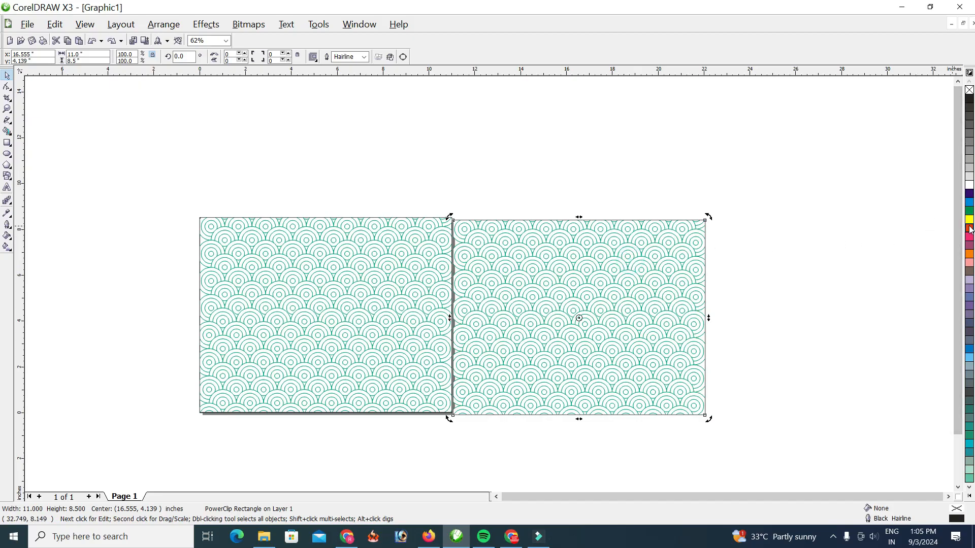
left_click(969, 228)
key("ctrl+z")
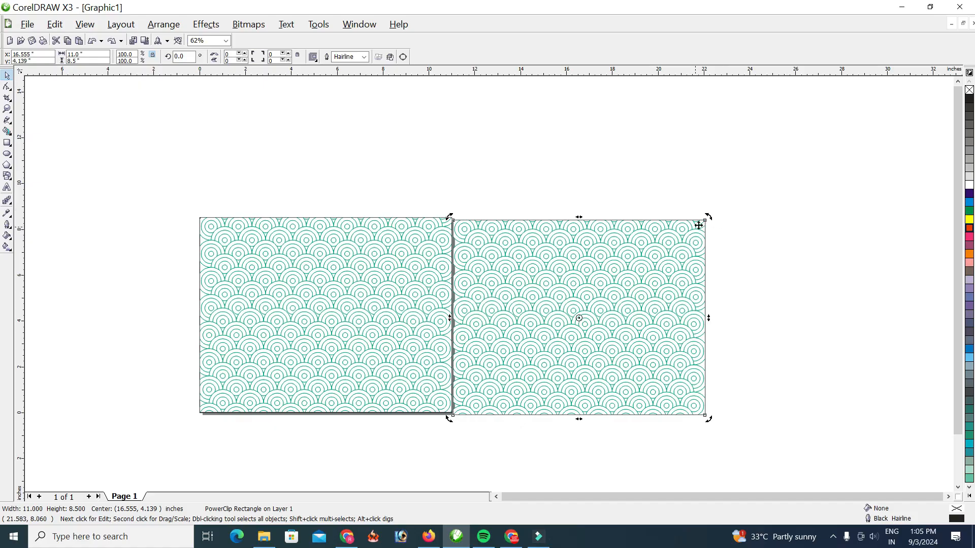
Step: Undo the duplicate, keeping only the original green pattern clipped inside the page frame
left_click_drag(742, 206, 458, 447)
left_click(599, 403)
right_click(611, 366)
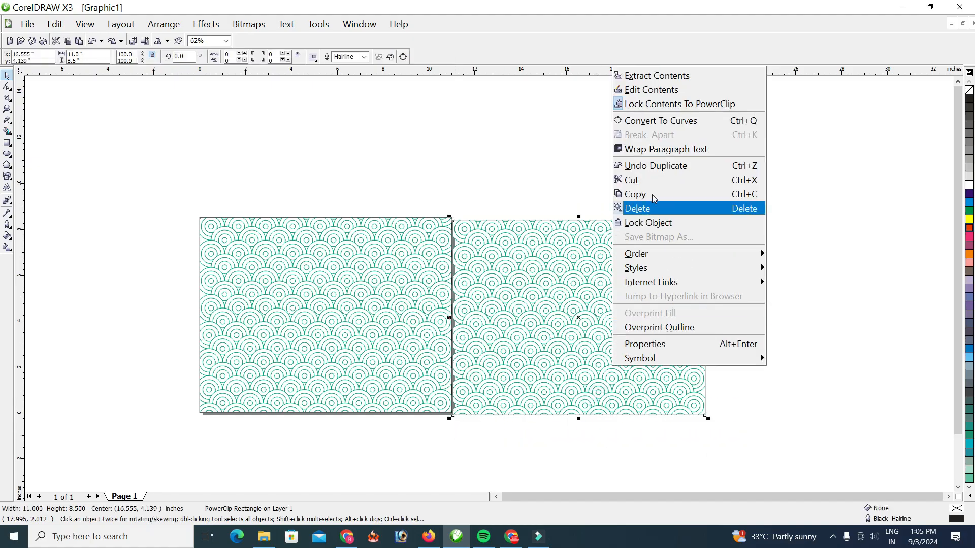
left_click(520, 147)
key("ctrl+z")
key("ctrl+z")
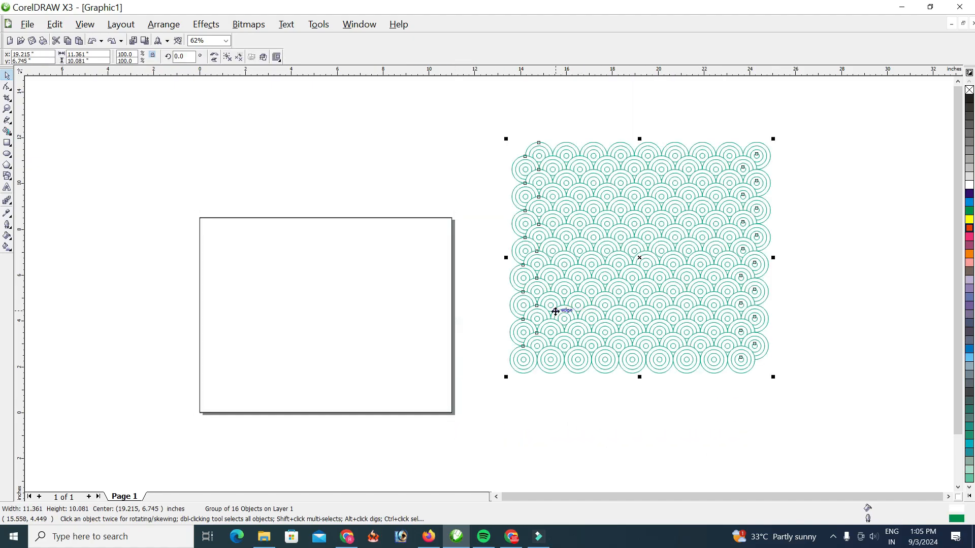
key("ctrl+shift+z")
Step: Duplicate the clipped green pattern to the right of the page, centred at about X 19.04, Y 4.32 in
scroll(361, 315, "up", 1)
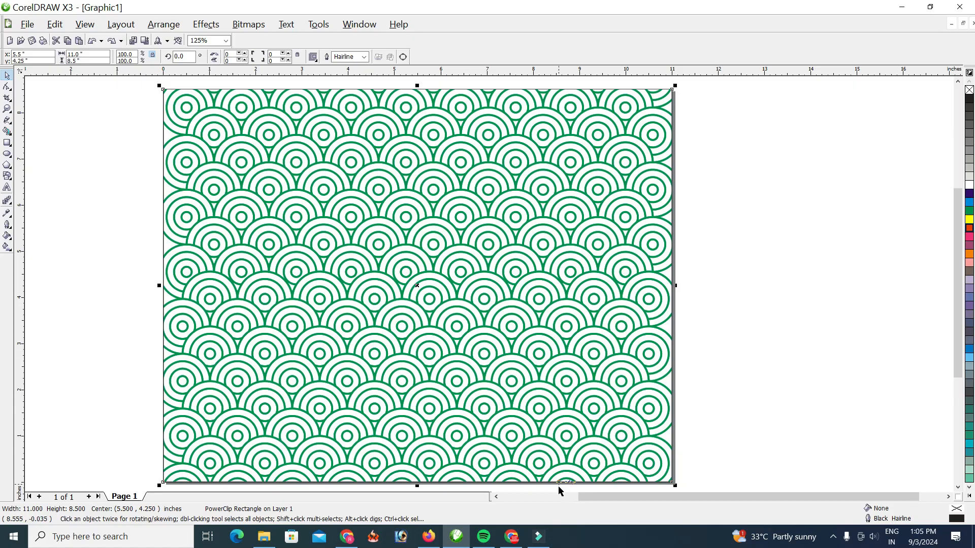
left_click_drag(598, 499, 644, 504)
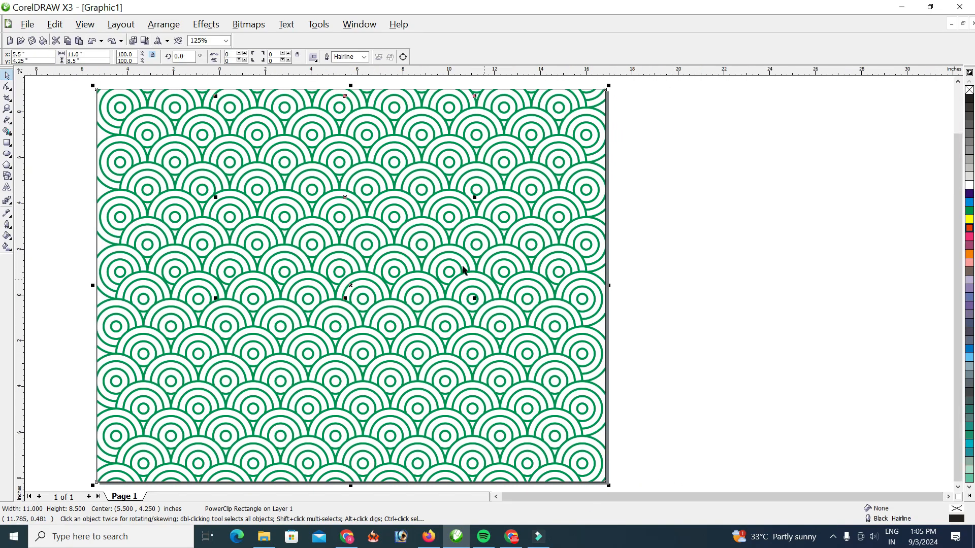
scroll(474, 296, "down", 1)
left_click_drag(200, 87, 509, 316)
left_click_drag(405, 211, 717, 212)
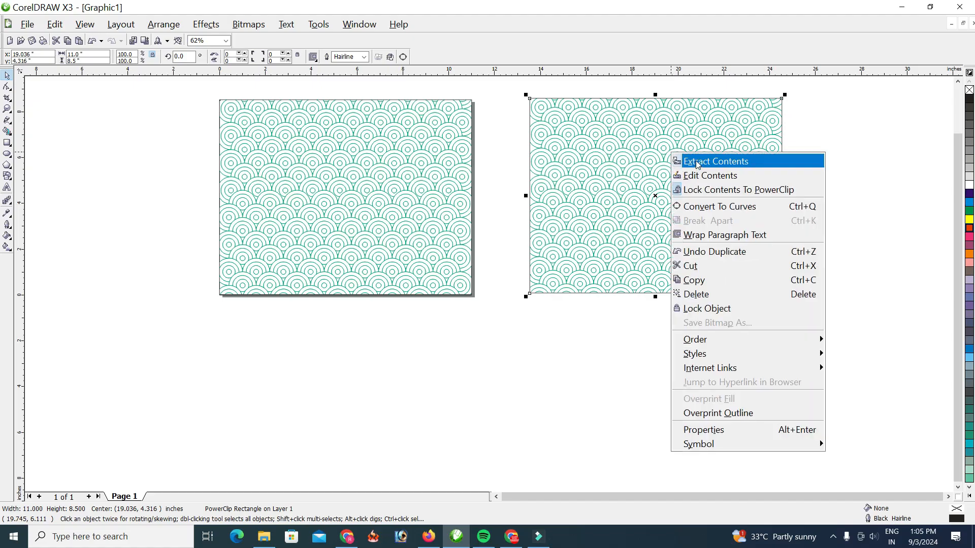
Step: Open the duplicate's PowerClip contents for editing and move the circle group down and left, mostly clear of its frame
left_click(675, 175)
left_click_drag(530, 294, 441, 482)
key("Escape")
left_click_drag(535, 295, 456, 438)
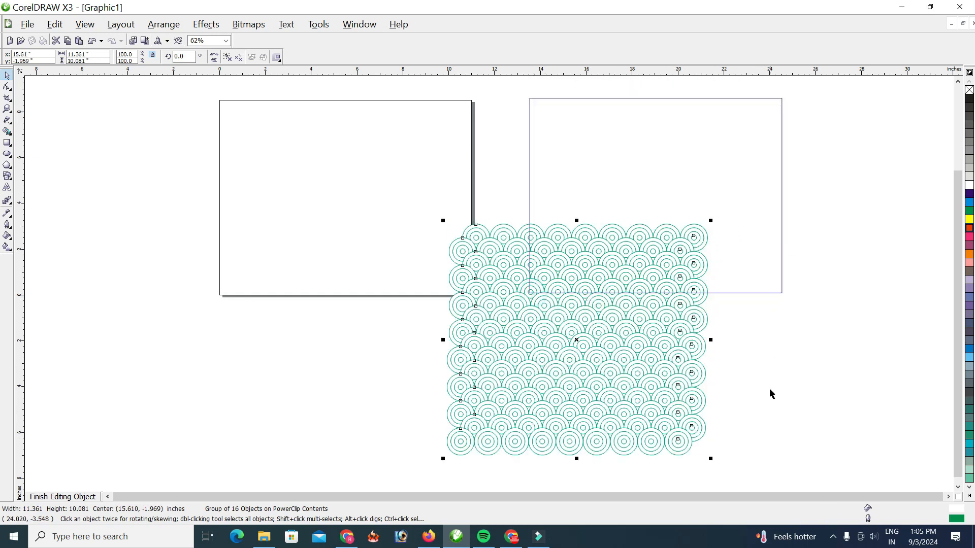
Step: Change the outline colour of the duplicate's circle group to red, leaving its fill as it was
left_click_drag(745, 460, 427, 209)
left_click(970, 229)
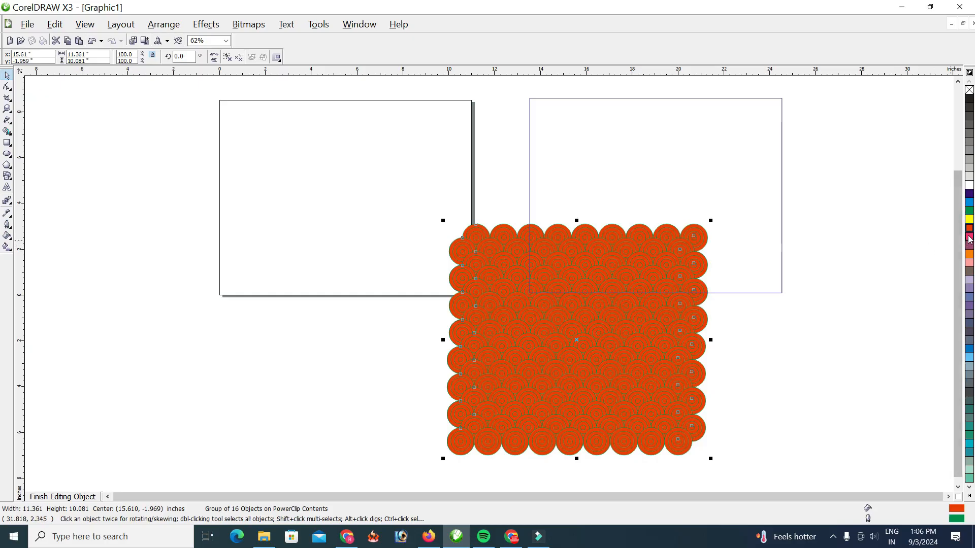
key("ctrl+z")
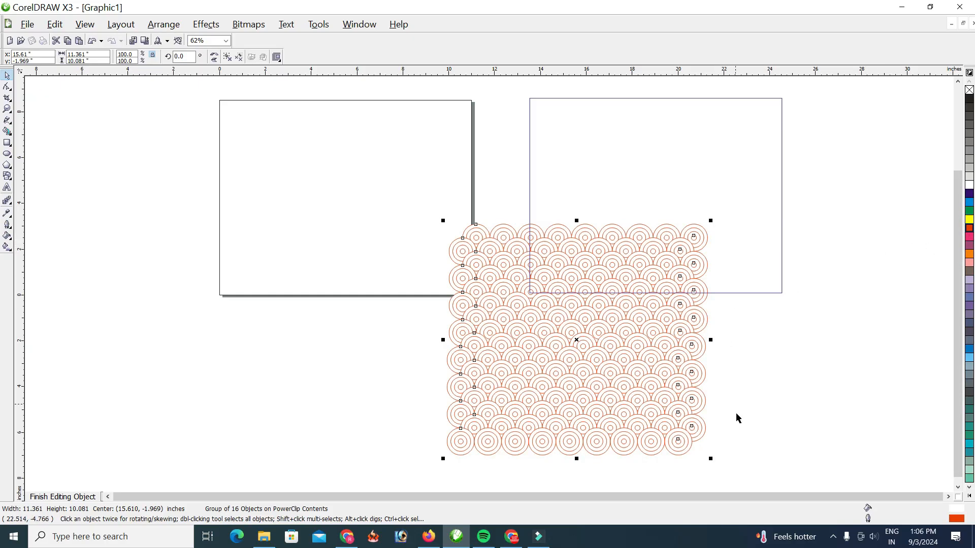
Step: Move the red circle group back over its frame so it covers it, and finish editing the PowerClip contents
left_click_drag(732, 468, 431, 185)
left_click_drag(530, 314, 615, 175)
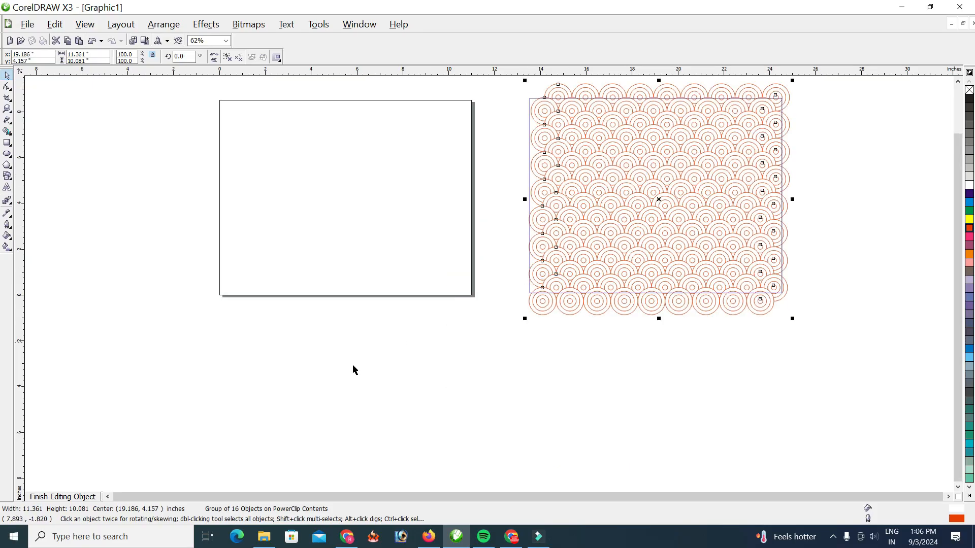
left_click(77, 497)
Step: Move the clipped red pattern against the page's right edge, centred at about X 16.57, Y 4.21 in
left_click_drag(806, 95, 516, 325)
left_click_drag(581, 211, 530, 214)
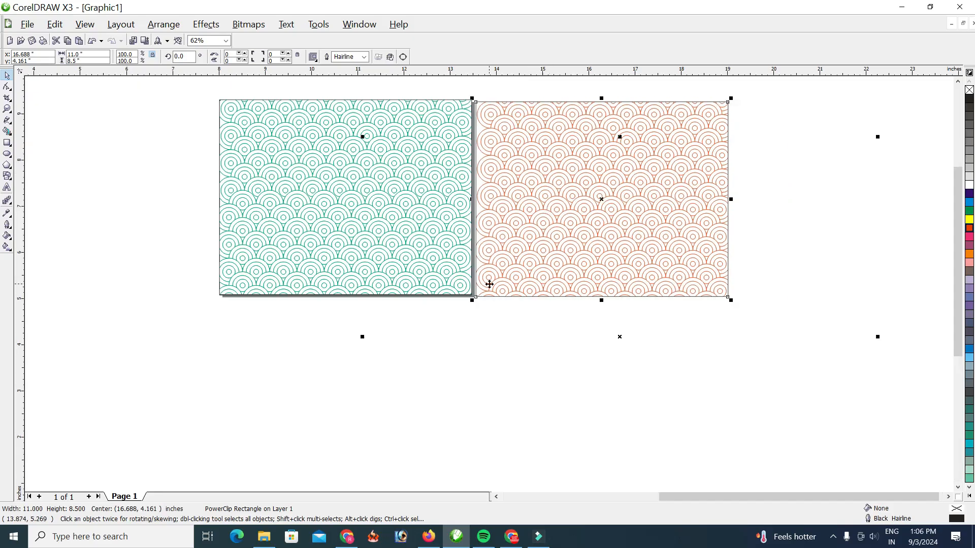
scroll(489, 284, "up", 1)
left_click_drag(520, 303, 514, 304)
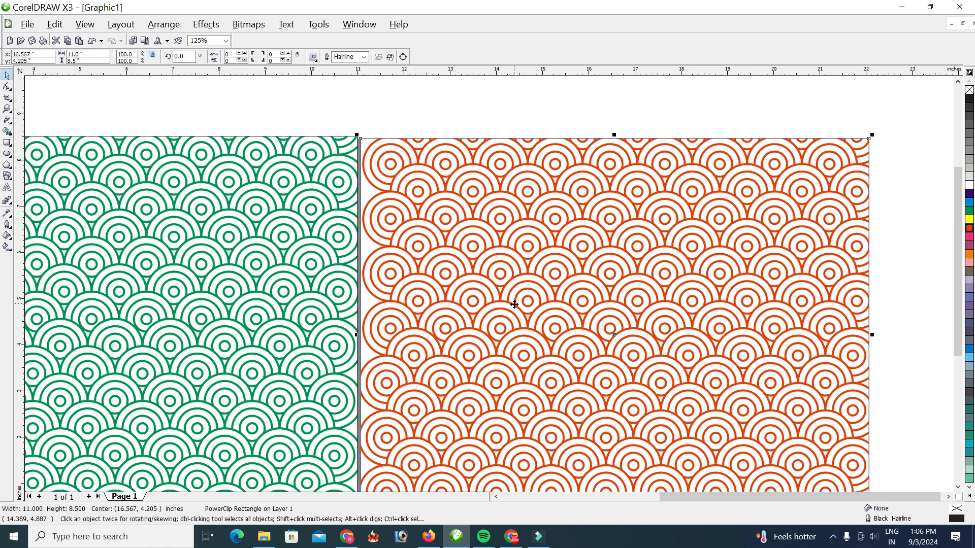
Step: Try black, yellow, 10% Black and green background fills on the red pattern's frame, and finish with yellow
left_click(227, 42)
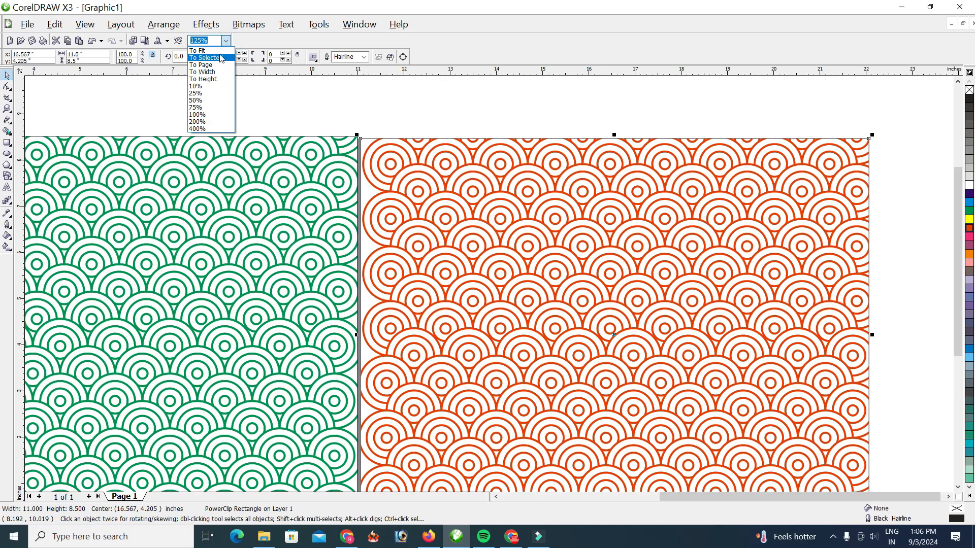
left_click(222, 58)
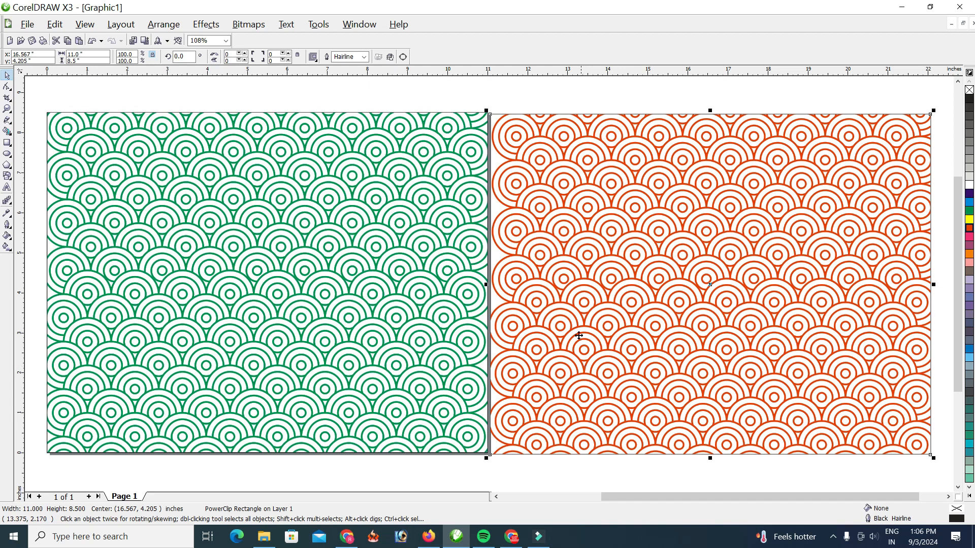
left_click(503, 115)
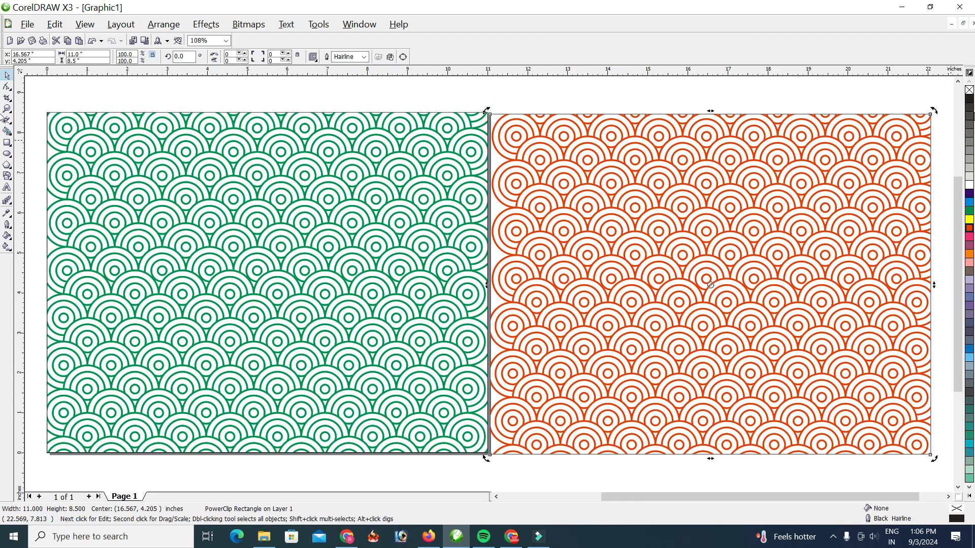
left_click(970, 101)
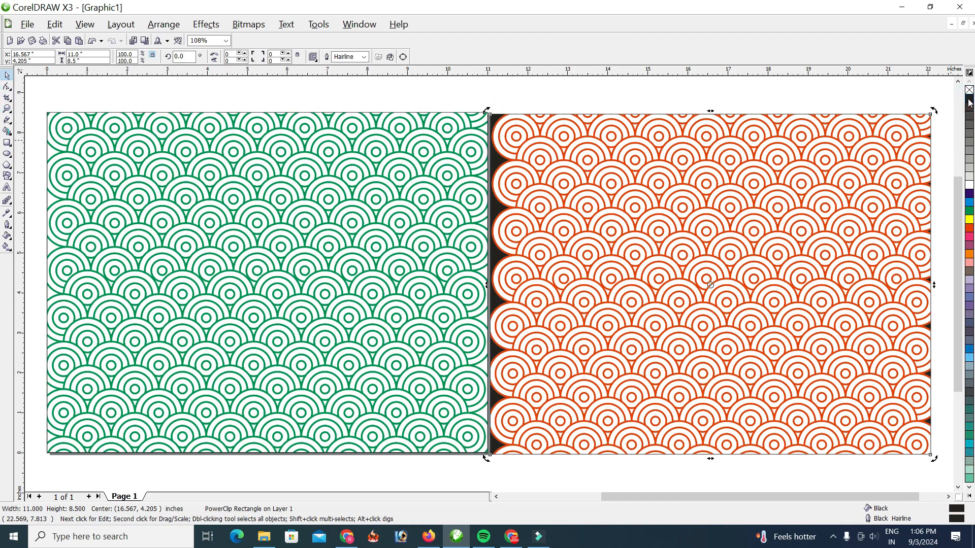
right_click(970, 178)
left_click(969, 221)
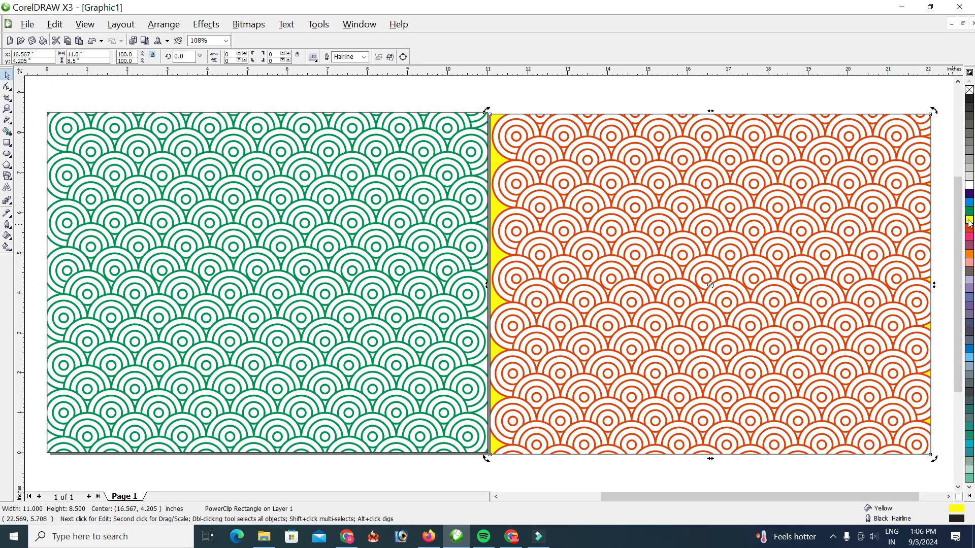
left_click(969, 176)
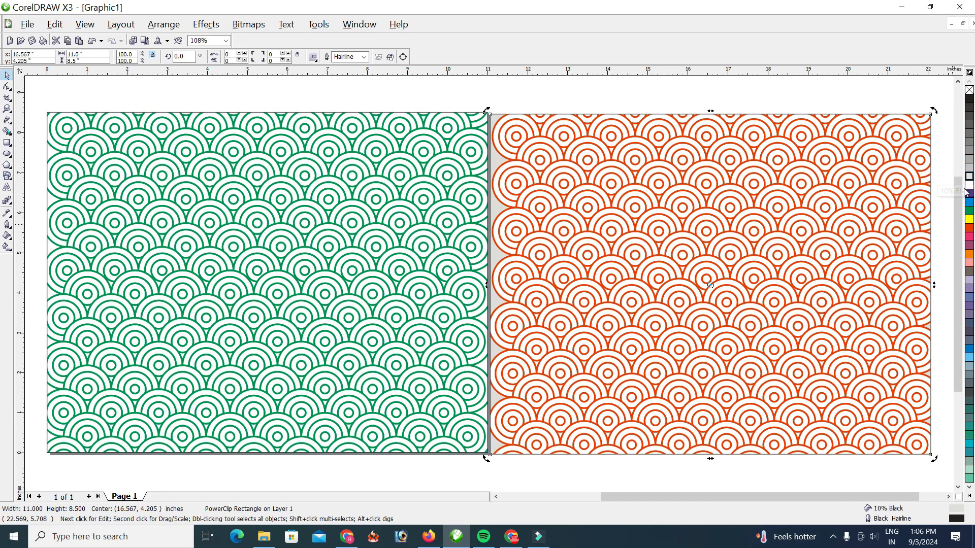
left_click(969, 202)
left_click(969, 211)
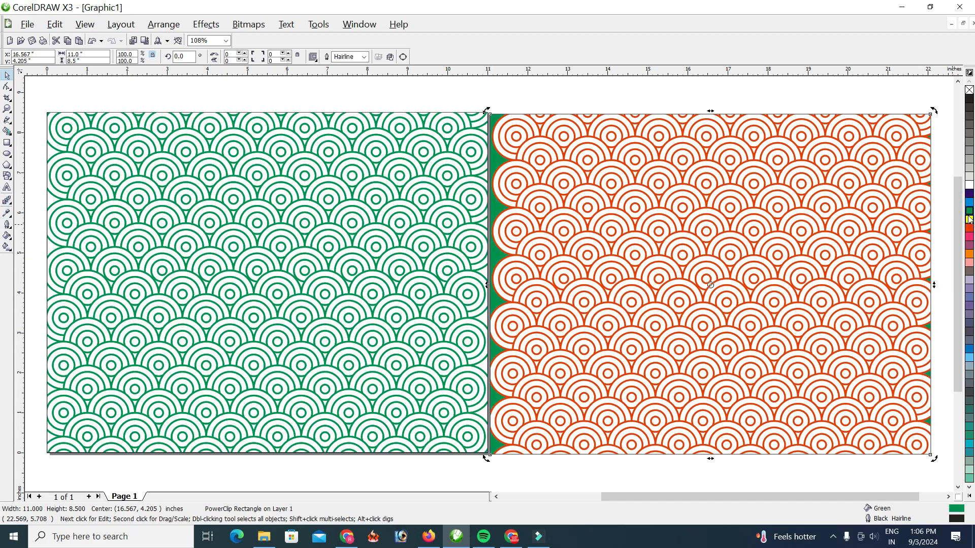
left_click(969, 220)
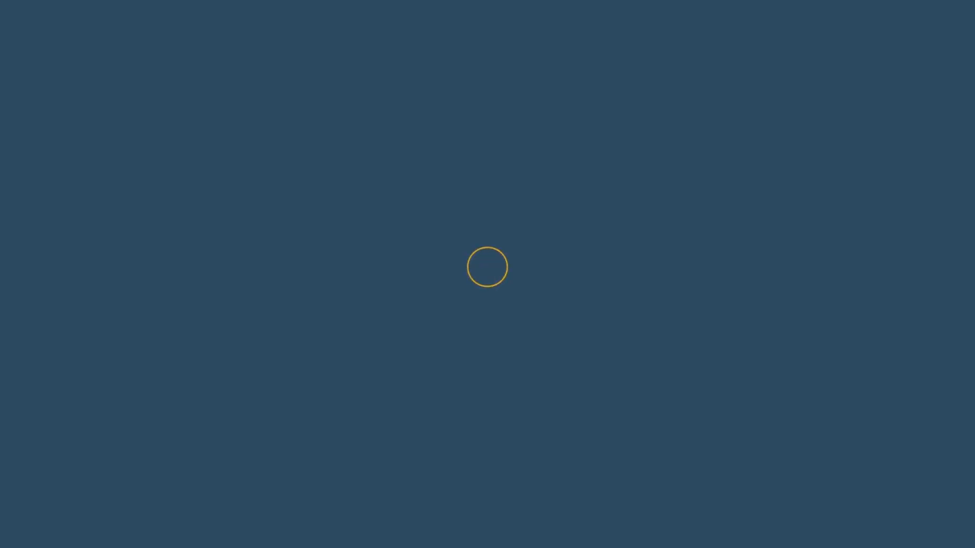